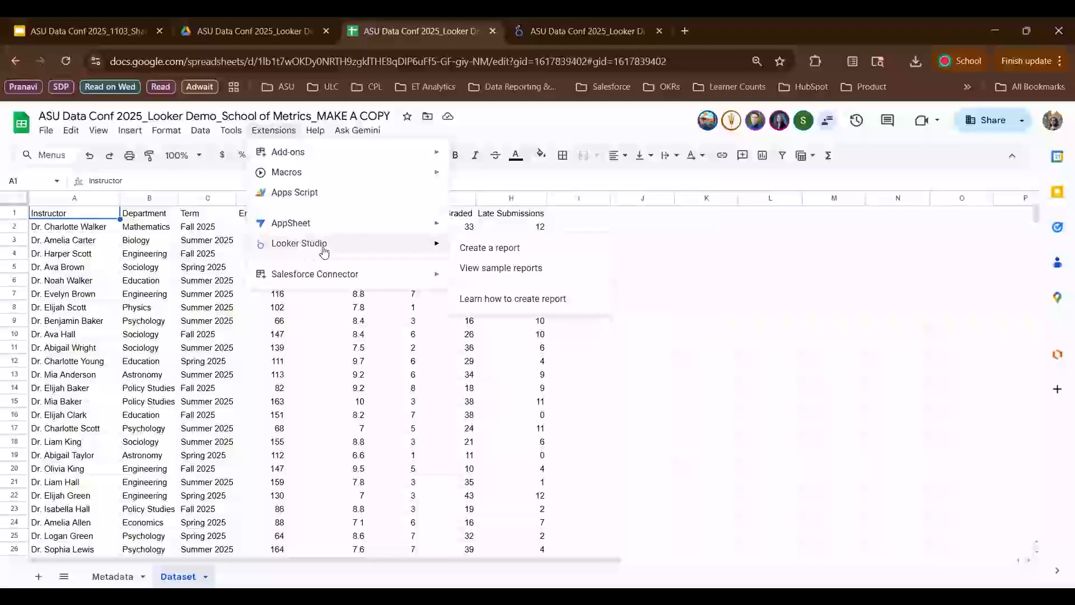
- Create a Looker Studio report from the Dataset sheet, keeping the default source options
{"action": "left_click", "coordinate": [475, 249]}
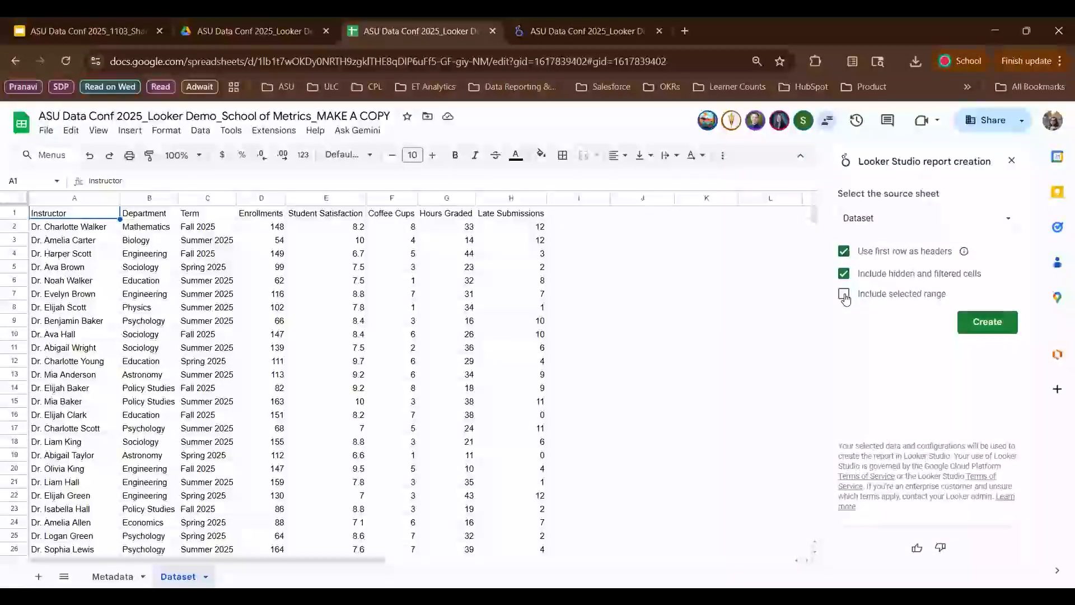
{"action": "left_click", "coordinate": [984, 323]}
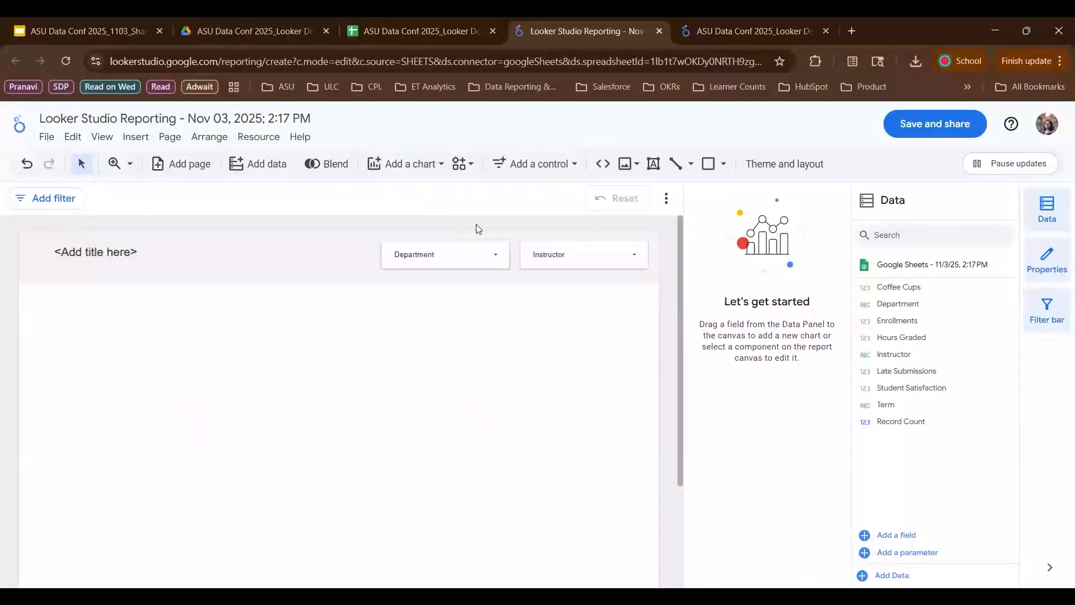
{"action": "mouse_move", "coordinate": [680, 247]}
{"action": "left_mouse_down"}
{"action": "mouse_move", "coordinate": [681, 270]}
{"action": "mouse_move", "coordinate": [680, 243]}
{"action": "left_mouse_up"}
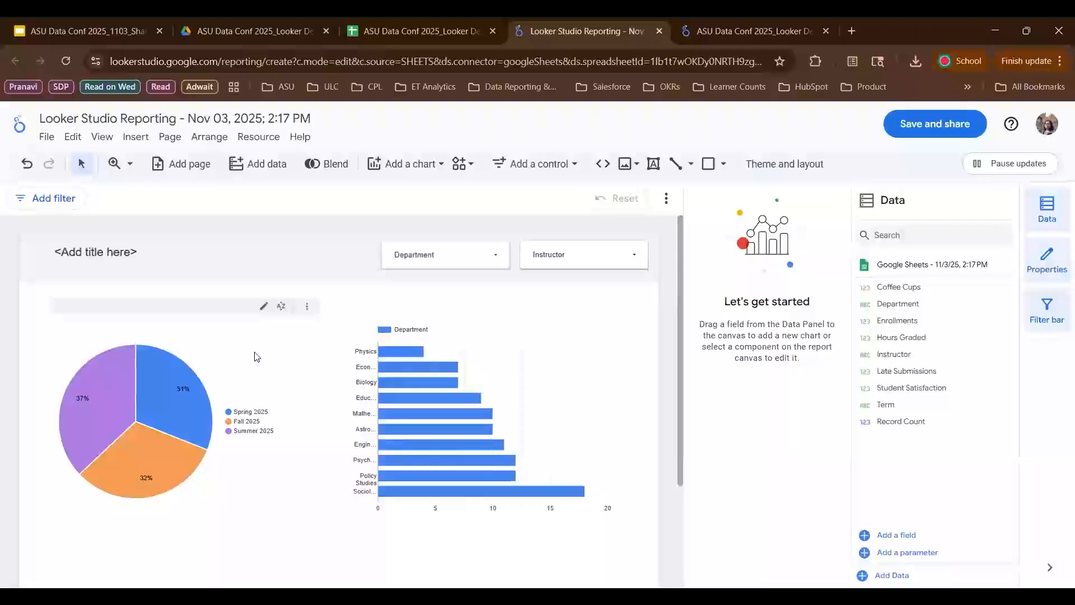
- Delete the pie chart from the report canvas
{"action": "mouse_move", "coordinate": [412, 366]}
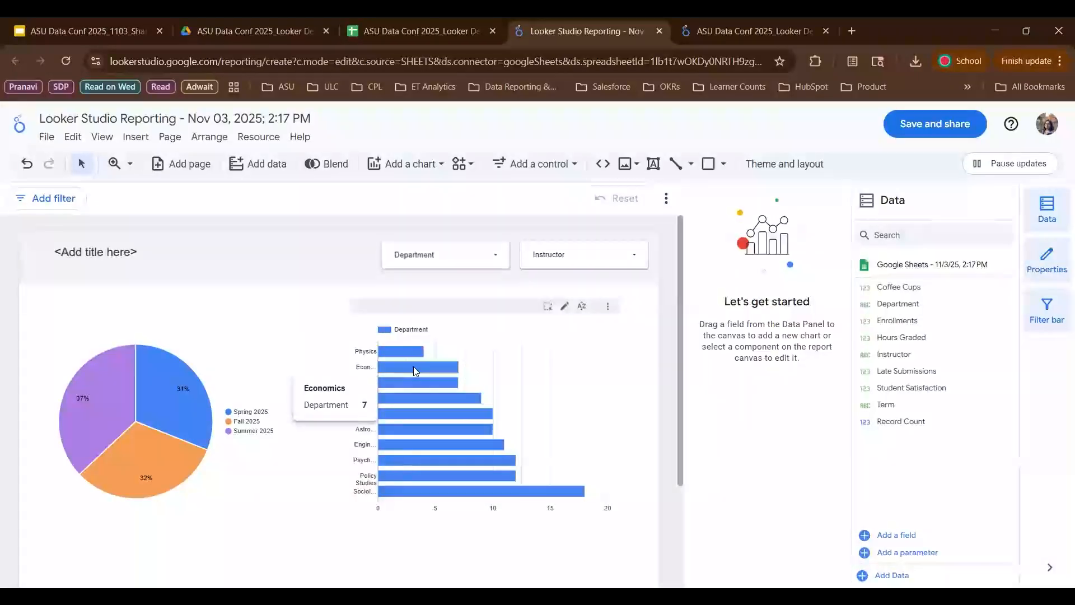
{"action": "left_click", "coordinate": [308, 308]}
{"action": "scroll", "coordinate": [362, 534], "scroll_direction": "down", "scroll_amount": 1}
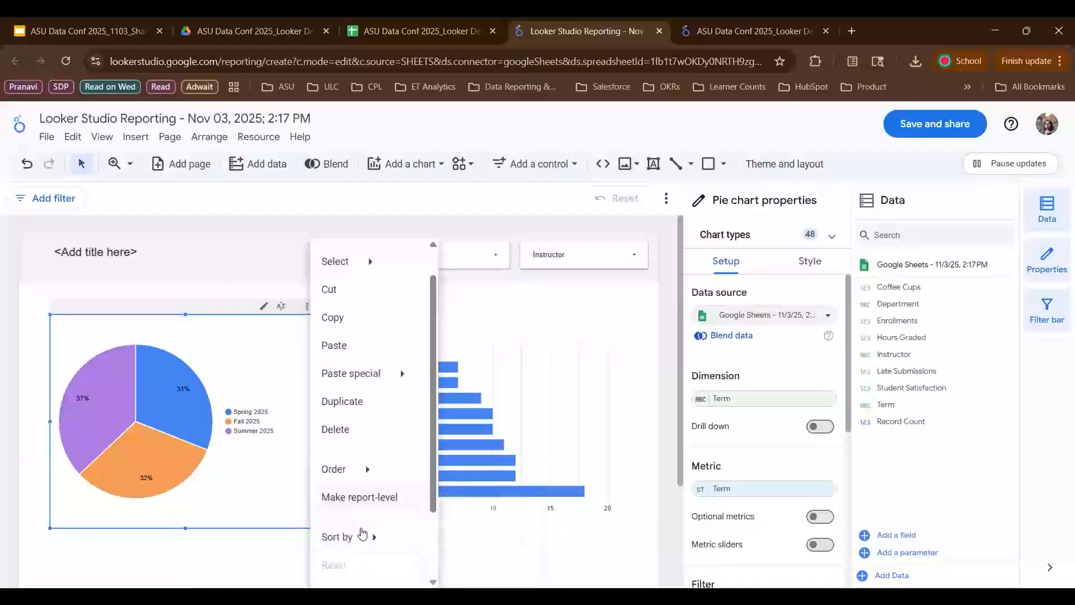
{"action": "scroll", "coordinate": [363, 534], "scroll_direction": "down", "scroll_amount": 2}
{"action": "scroll", "coordinate": [358, 504], "scroll_direction": "up", "scroll_amount": 2}
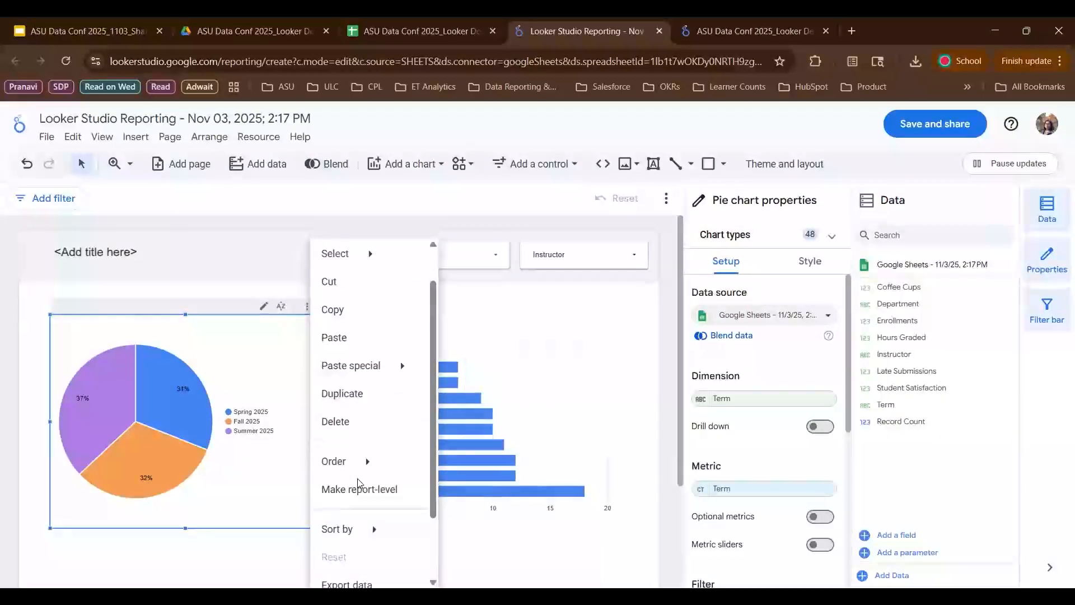
{"action": "scroll", "coordinate": [359, 482], "scroll_direction": "up", "scroll_amount": 1}
{"action": "left_click", "coordinate": [347, 471]}
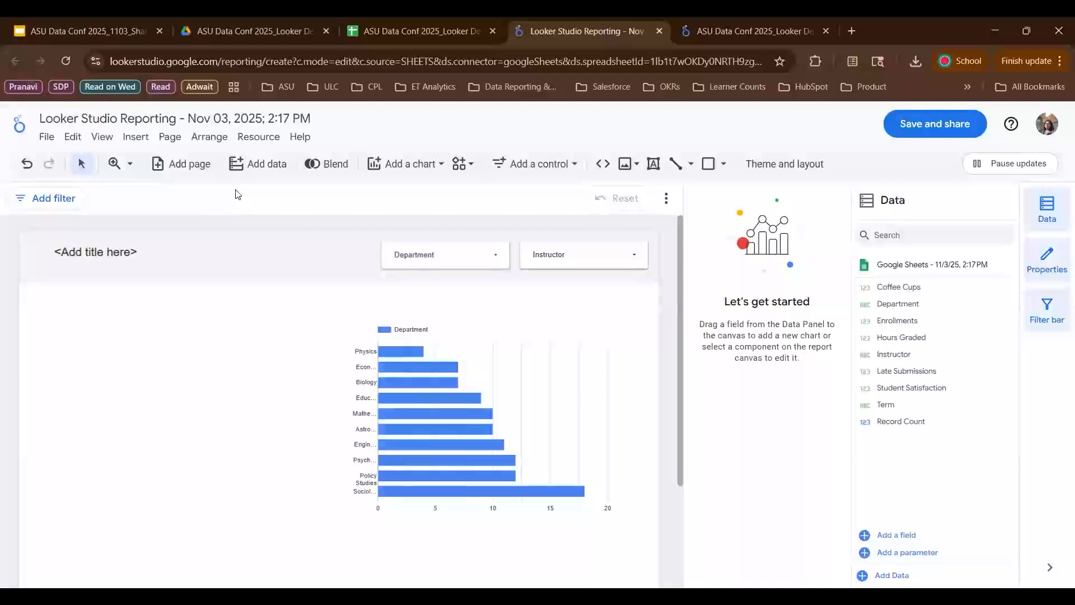
- Browse the available data connectors for adding data, then close the panel without adding any
{"action": "left_click", "coordinate": [263, 166]}
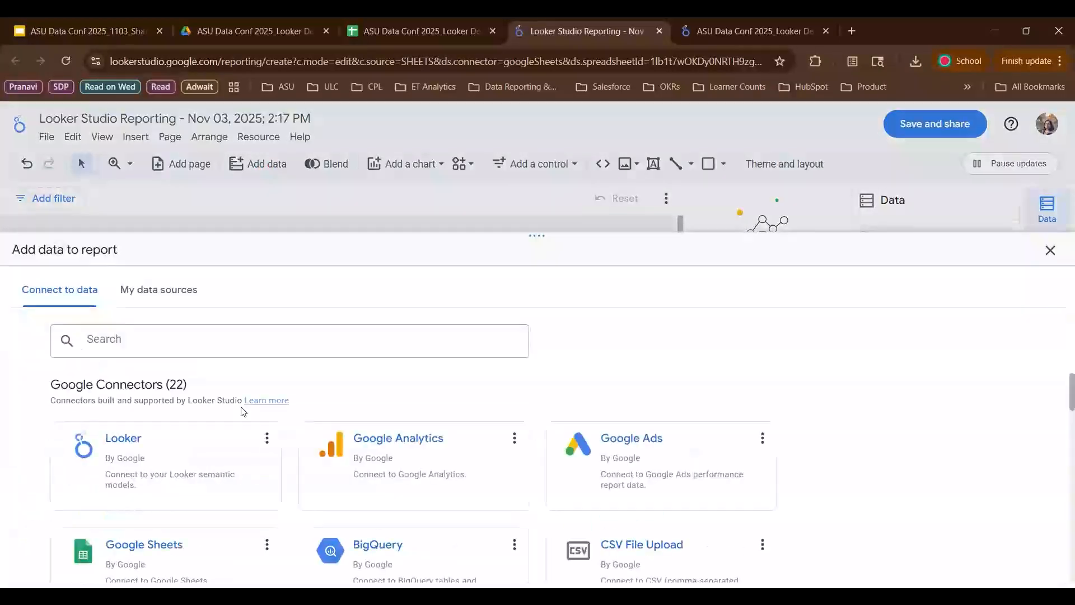
{"action": "scroll", "coordinate": [239, 453], "scroll_direction": "down", "scroll_amount": 1}
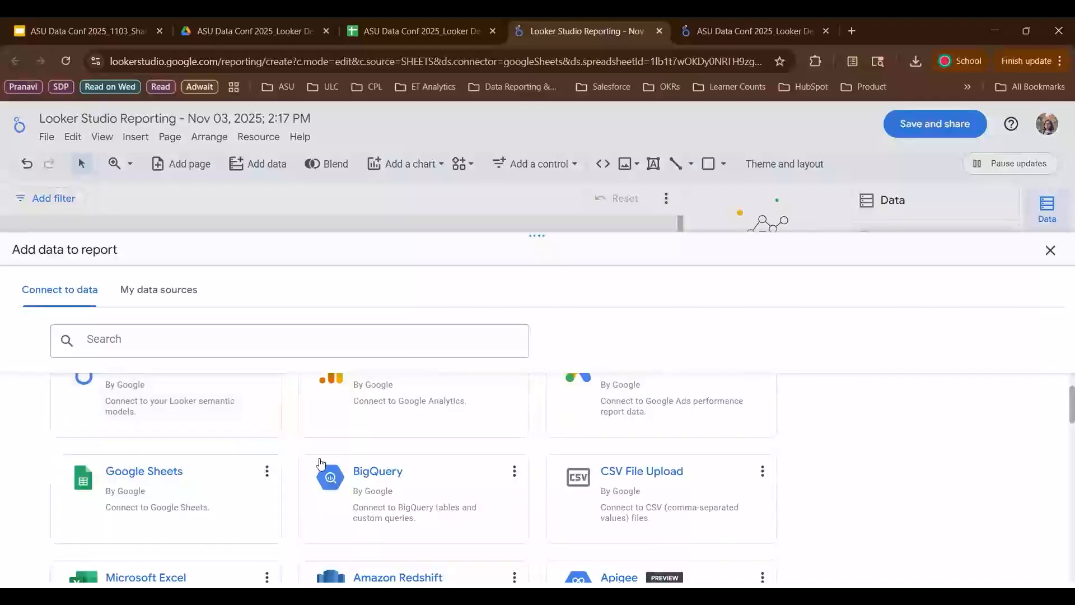
{"action": "scroll", "coordinate": [293, 446], "scroll_direction": "down", "scroll_amount": 1}
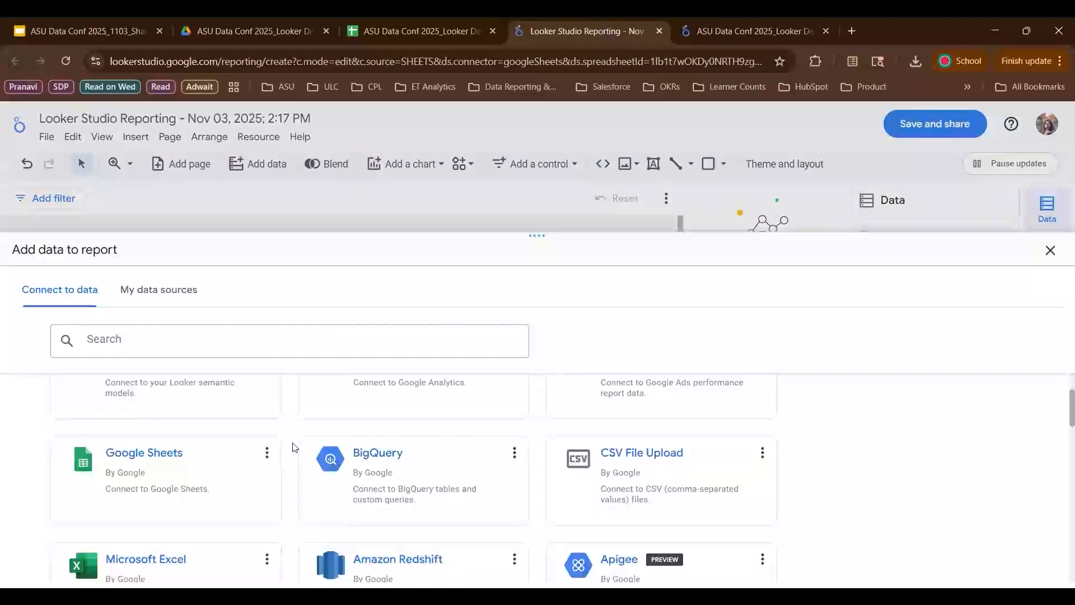
{"action": "scroll", "coordinate": [293, 446], "scroll_direction": "up", "scroll_amount": 1}
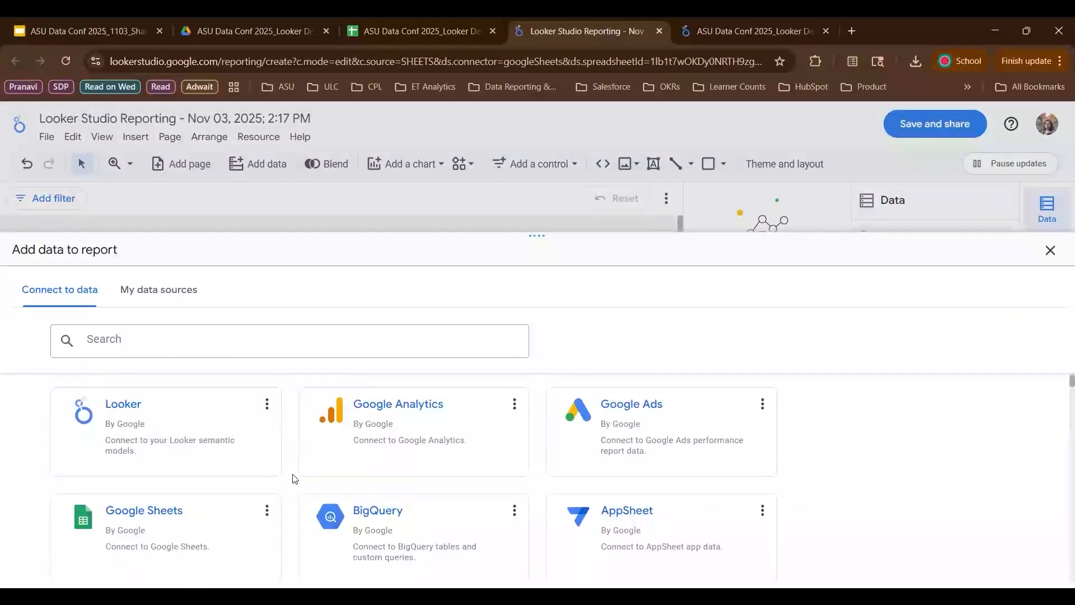
{"action": "left_click", "coordinate": [1048, 253]}
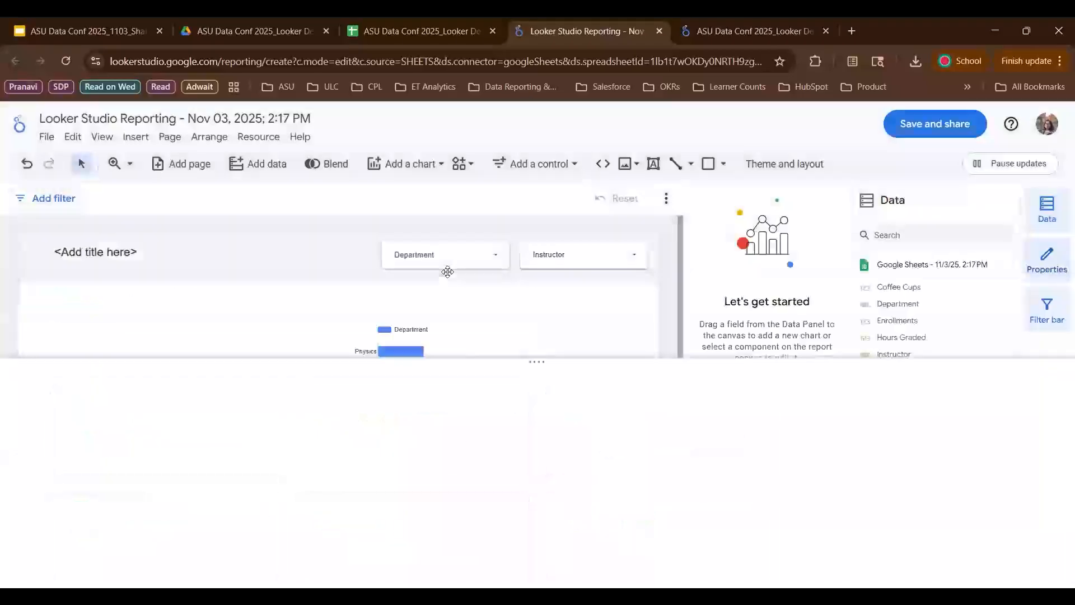
- Browse the available chart types without inserting one
{"action": "left_click", "coordinate": [422, 164]}
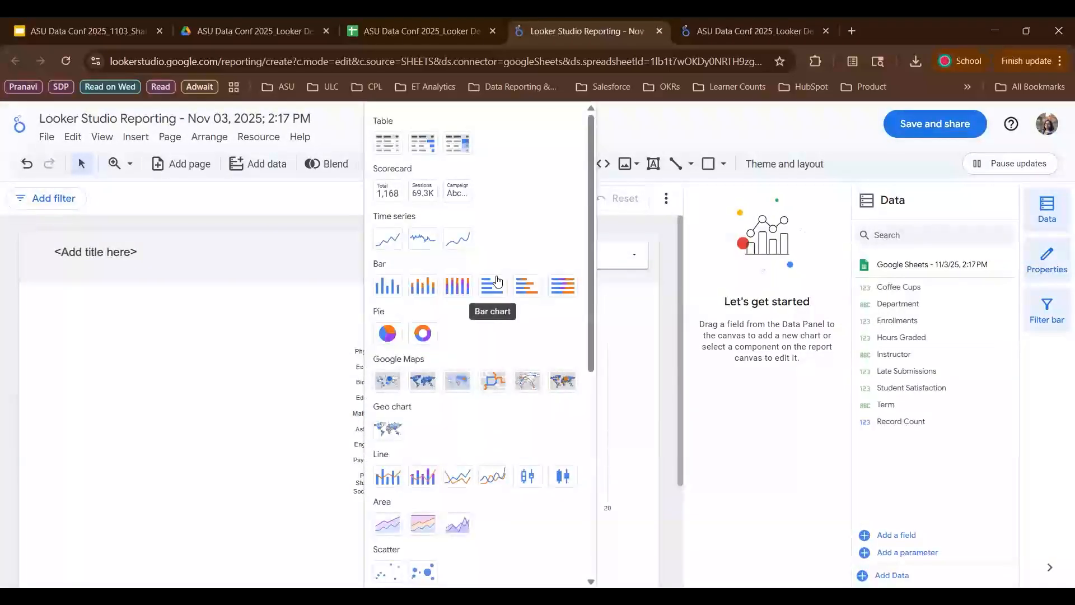
{"action": "scroll", "coordinate": [498, 280], "scroll_direction": "down", "scroll_amount": 1}
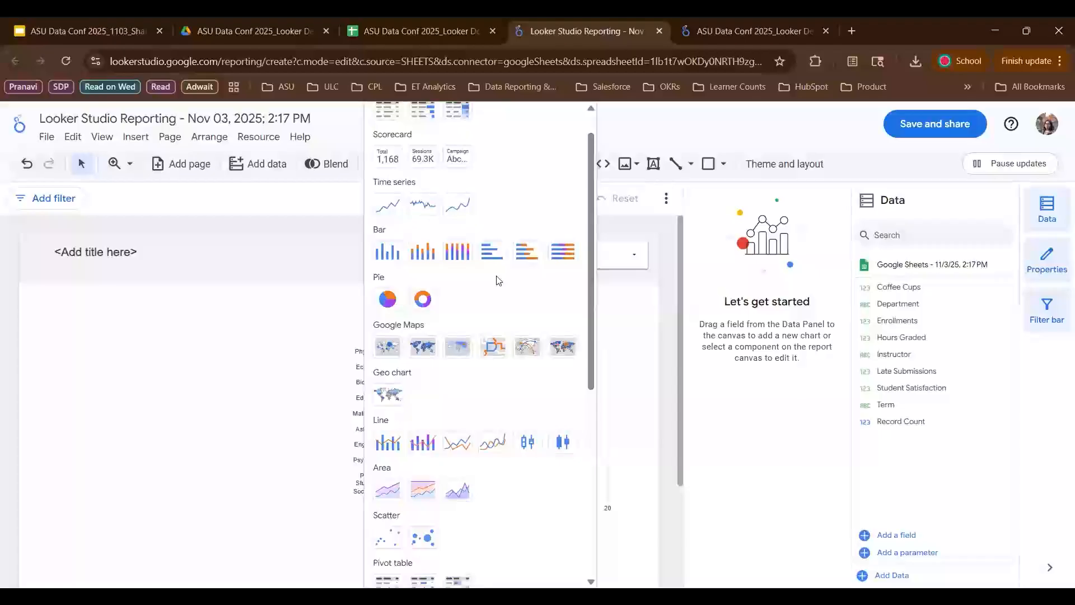
{"action": "scroll", "coordinate": [498, 280], "scroll_direction": "down", "scroll_amount": 3}
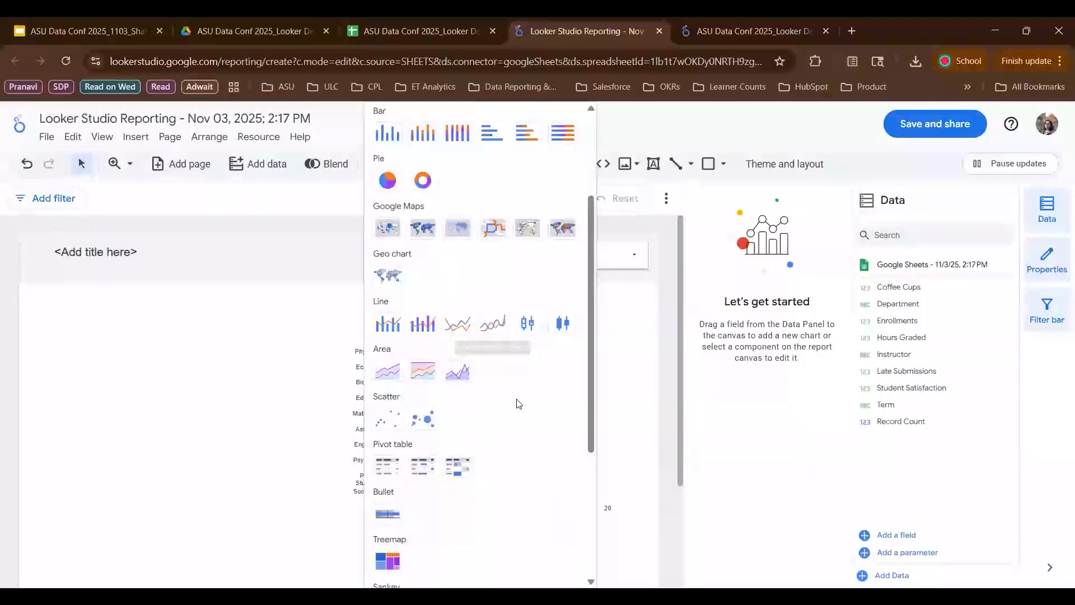
{"action": "scroll", "coordinate": [519, 404], "scroll_direction": "up", "scroll_amount": 3}
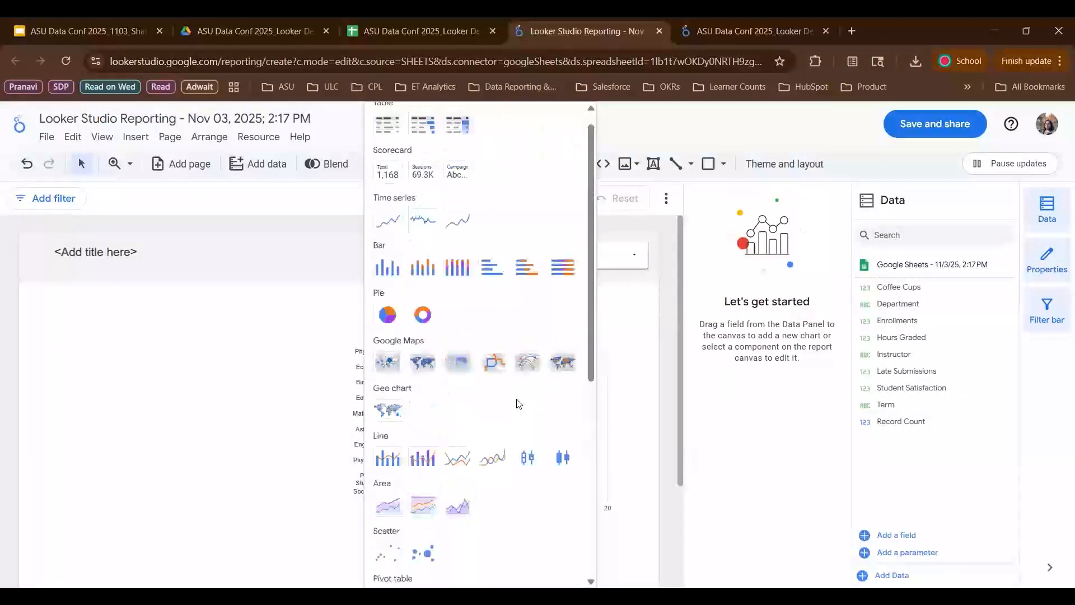
{"action": "left_click", "coordinate": [337, 205]}
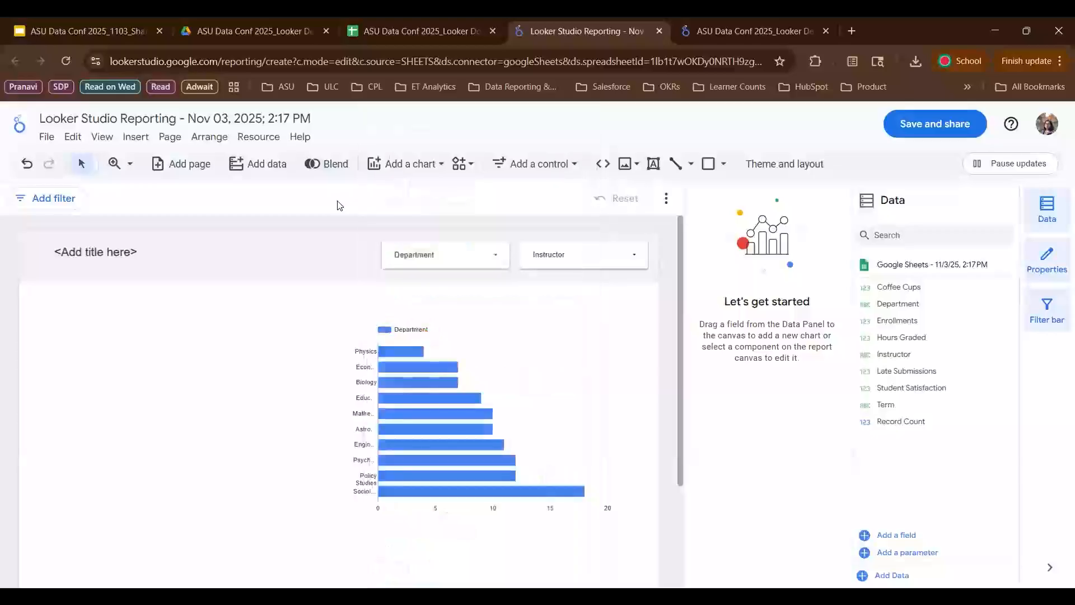
- Look through the community visualizations and the control options without adding anything
{"action": "left_click", "coordinate": [461, 166]}
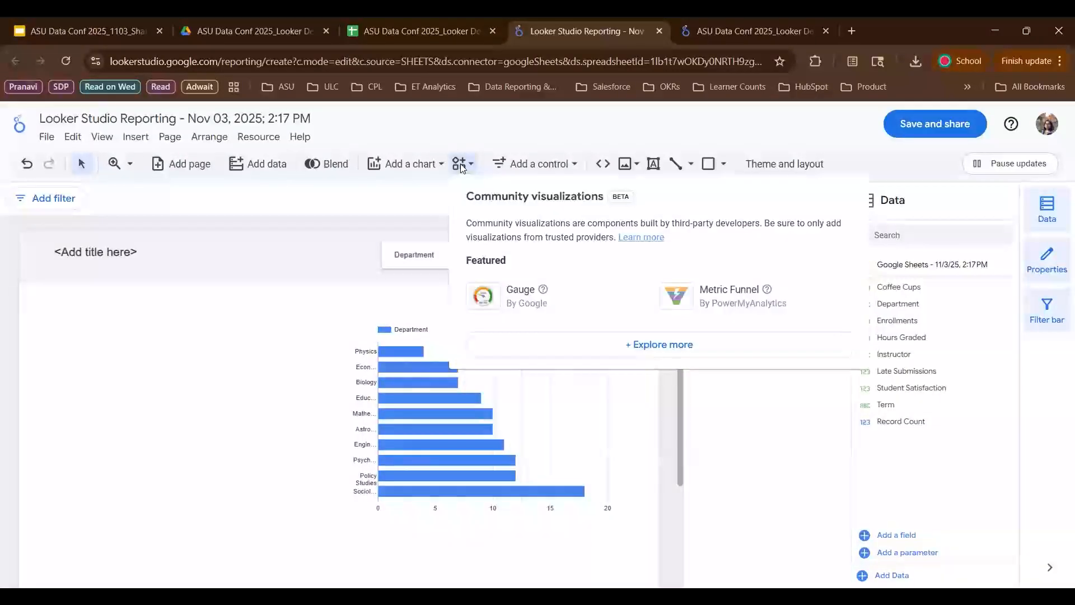
{"action": "left_click", "coordinate": [422, 204]}
{"action": "left_click", "coordinate": [534, 163]}
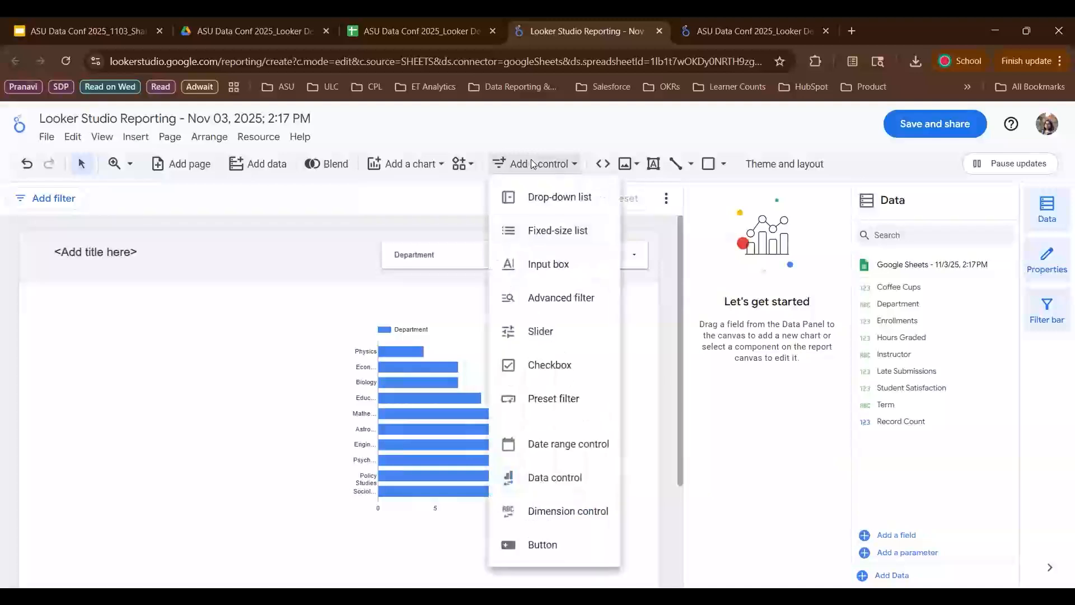
{"action": "left_click", "coordinate": [446, 204]}
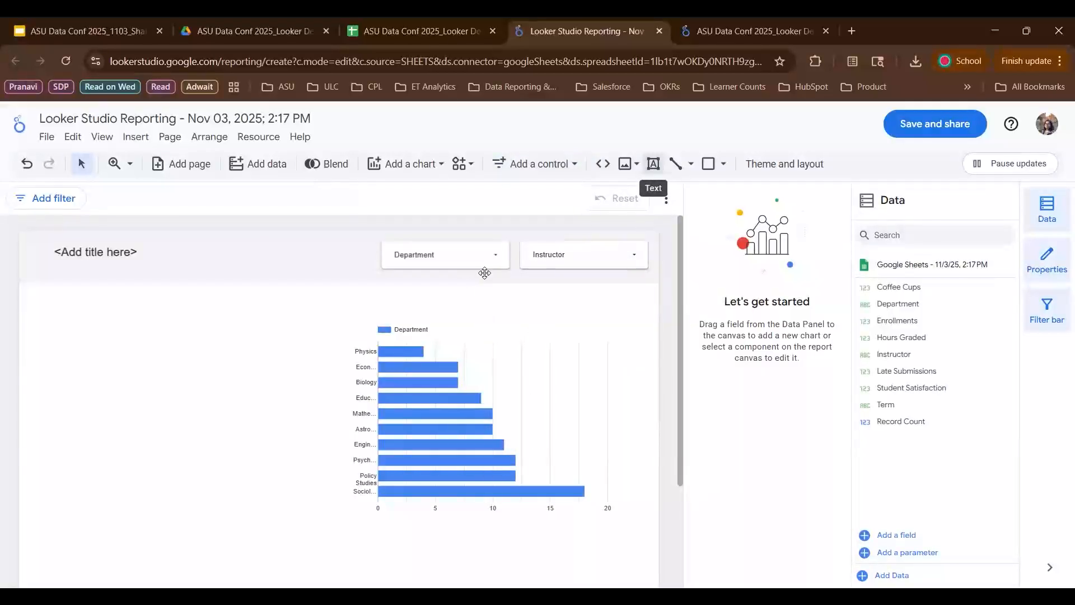
- Delete the horizontal bar chart of departments from the canvas
{"action": "left_click", "coordinate": [607, 306]}
{"action": "left_click", "coordinate": [608, 306]}
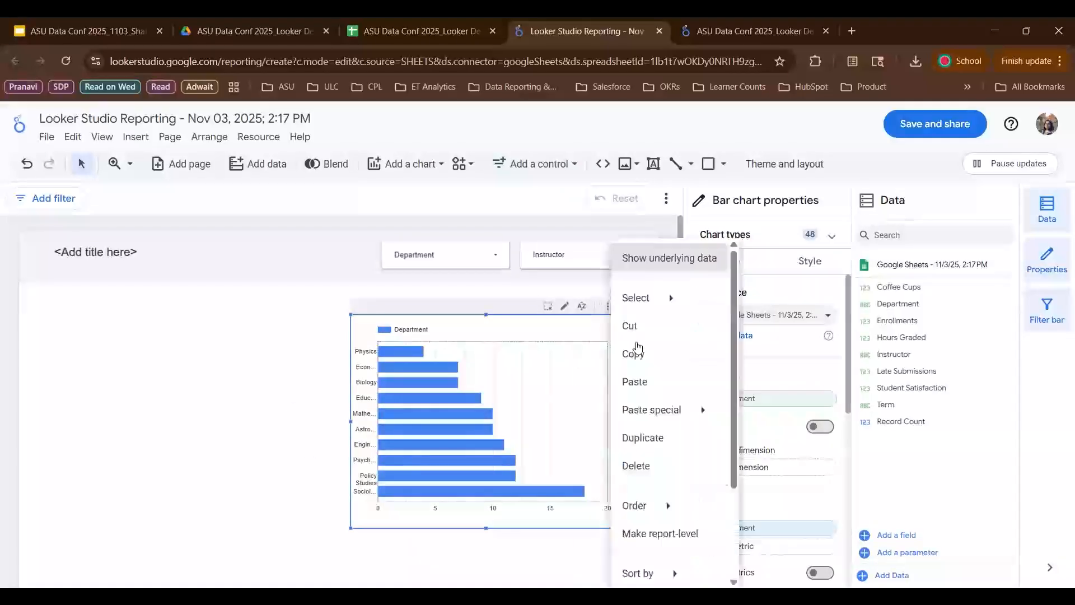
{"action": "left_click", "coordinate": [644, 469]}
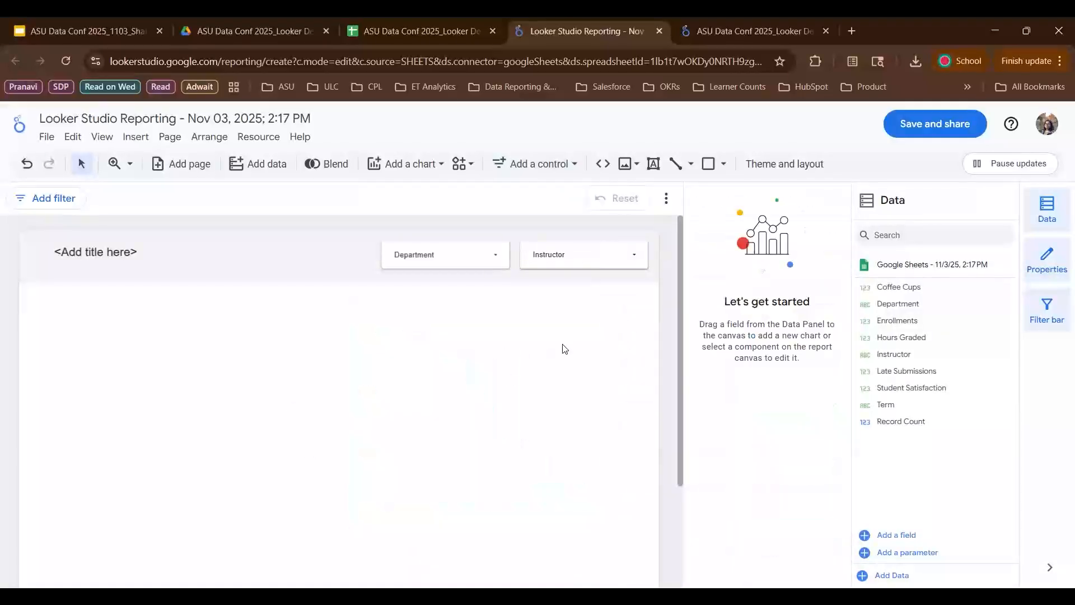
- Insert a scatter chart and draw it across the middle of the report canvas
{"action": "left_click", "coordinate": [424, 170]}
{"action": "scroll", "coordinate": [384, 392], "scroll_direction": "down", "scroll_amount": 5}
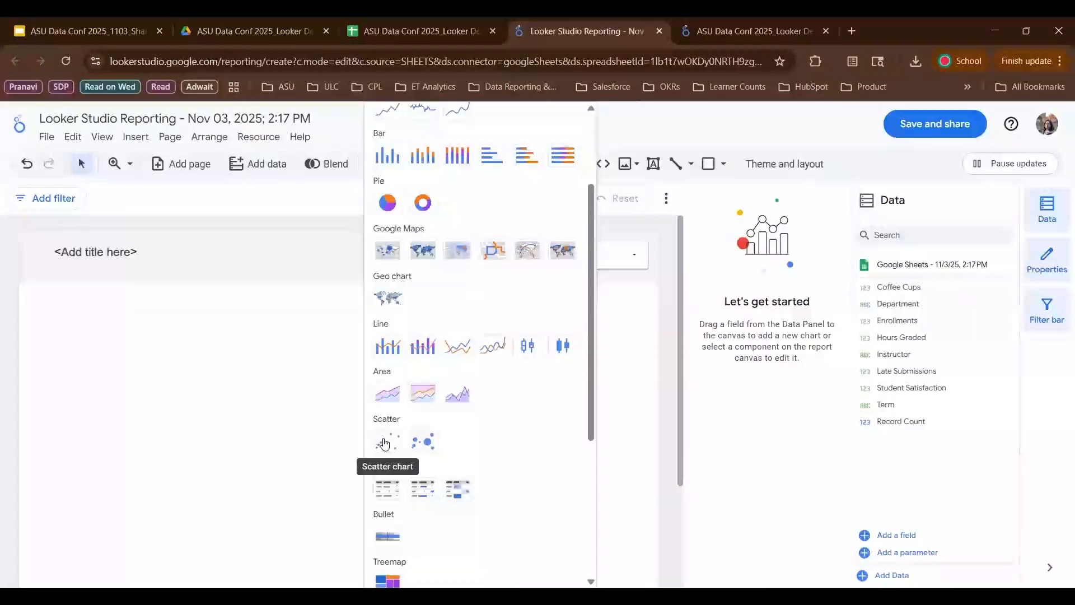
{"action": "left_click", "coordinate": [384, 444]}
{"action": "mouse_move", "coordinate": [160, 323]}
{"action": "left_mouse_down"}
{"action": "mouse_move", "coordinate": [374, 482]}
{"action": "mouse_move", "coordinate": [571, 529]}
{"action": "left_mouse_up"}
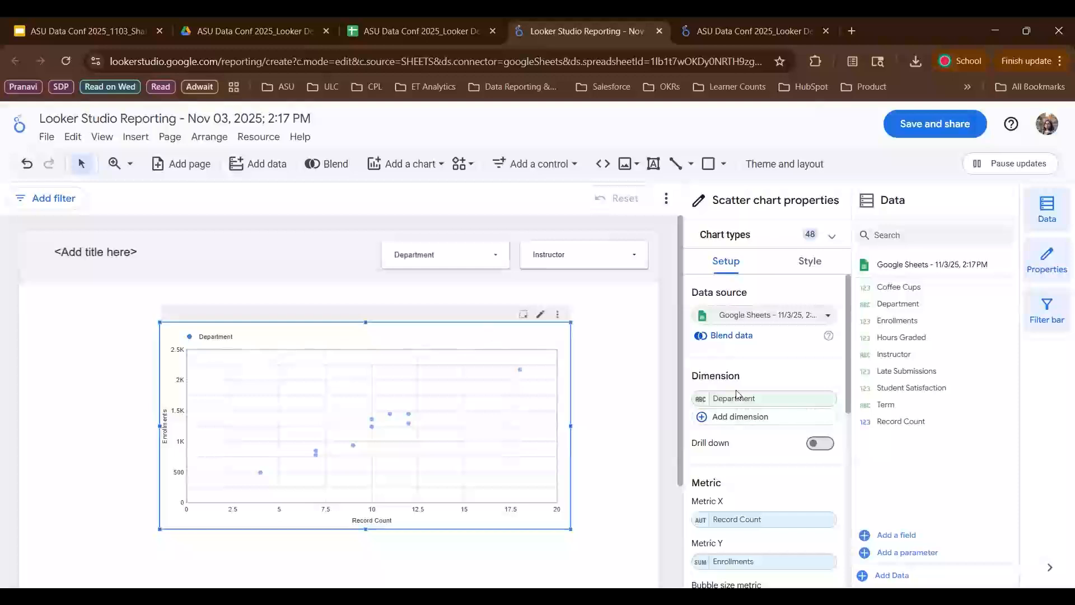
- Set the scatter chart's X metric to Coffee Cups and its Y metric to Hours Graded
{"action": "scroll", "coordinate": [752, 482], "scroll_direction": "down", "scroll_amount": 1}
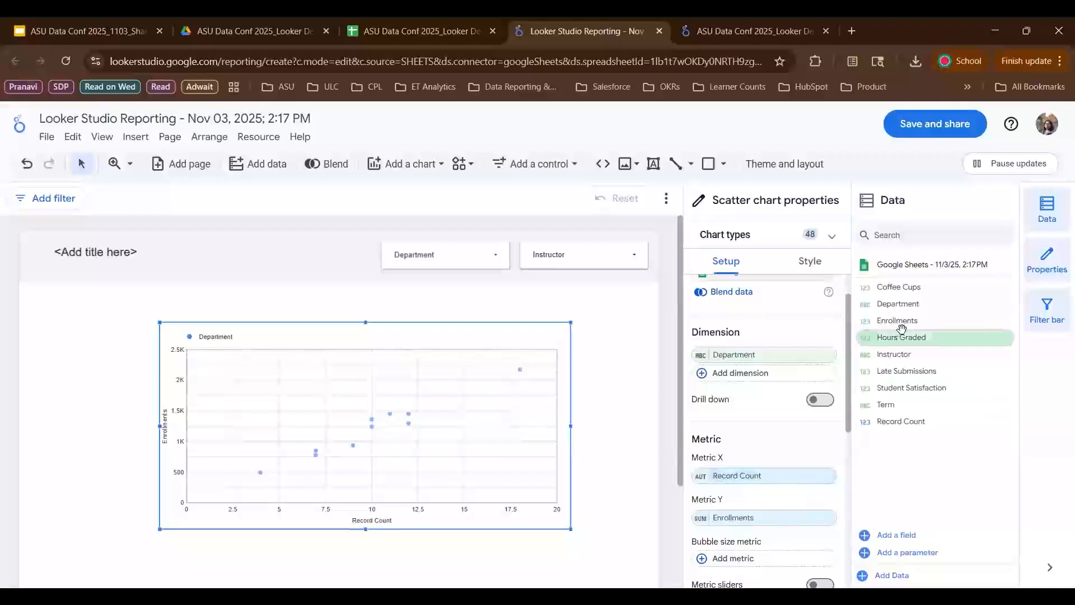
{"action": "left_click_drag", "start_coordinate": [898, 287], "coordinate": [750, 477]}
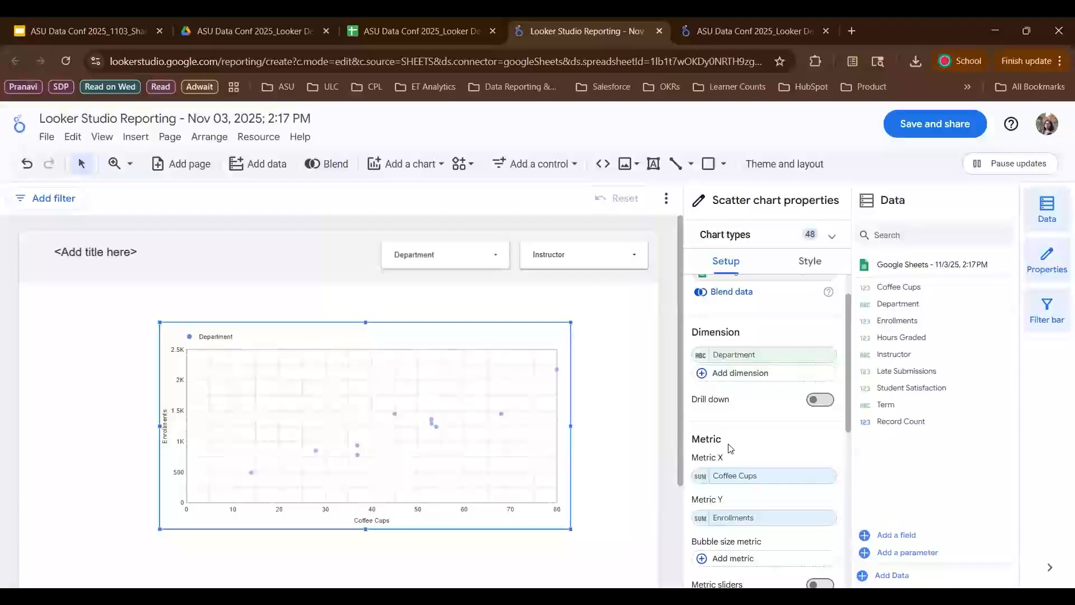
{"action": "scroll", "coordinate": [729, 445], "scroll_direction": "down", "scroll_amount": 1}
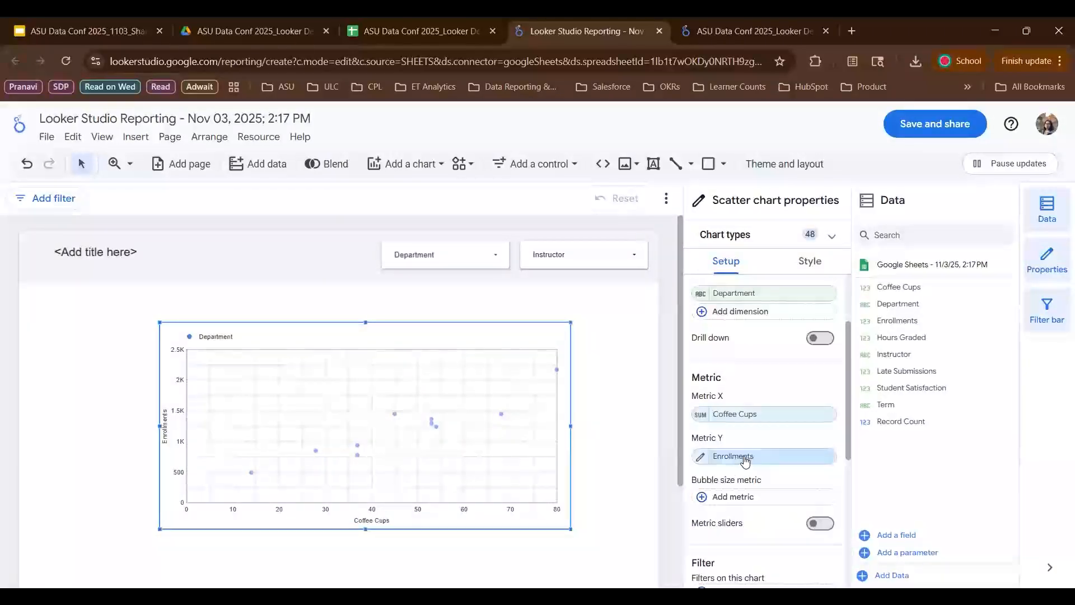
{"action": "left_click_drag", "start_coordinate": [898, 340], "coordinate": [747, 463]}
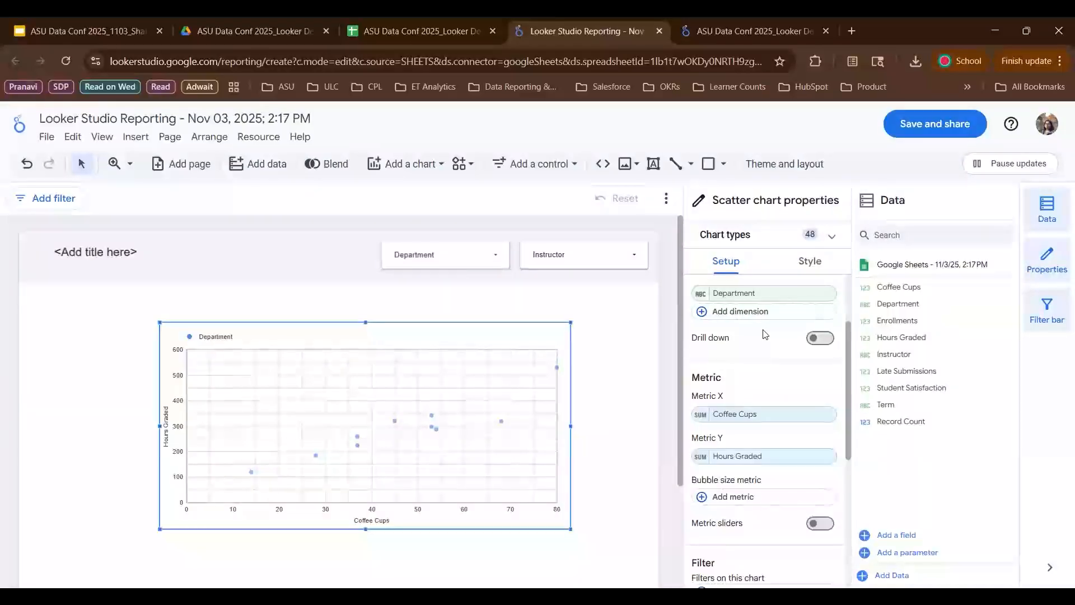
- Review the scatter chart's setup options and its style settings
{"action": "scroll", "coordinate": [764, 332], "scroll_direction": "up", "scroll_amount": 3}
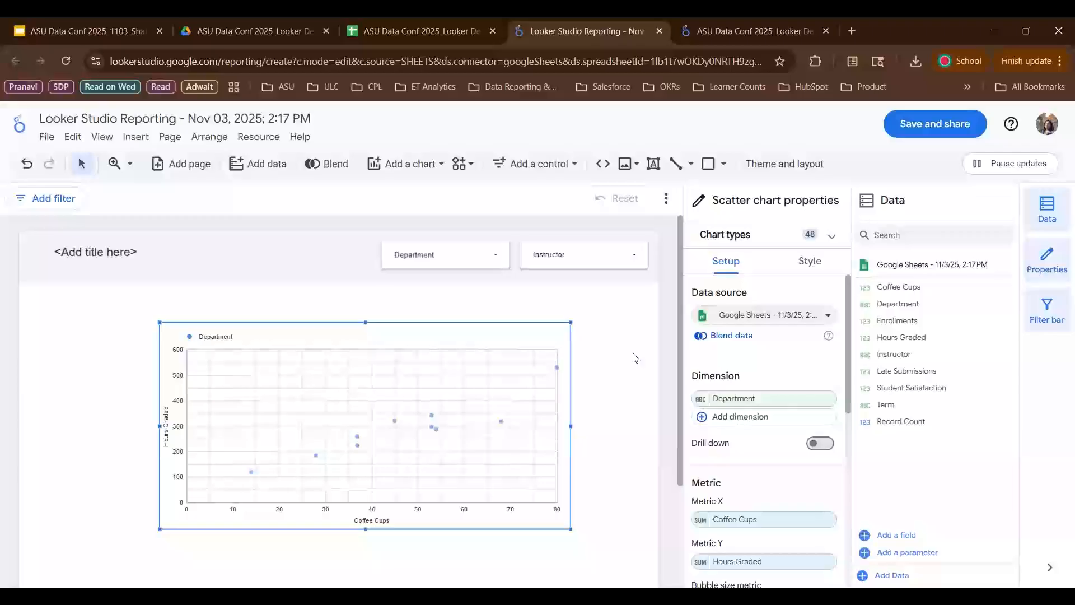
{"action": "scroll", "coordinate": [759, 372], "scroll_direction": "down", "scroll_amount": 5}
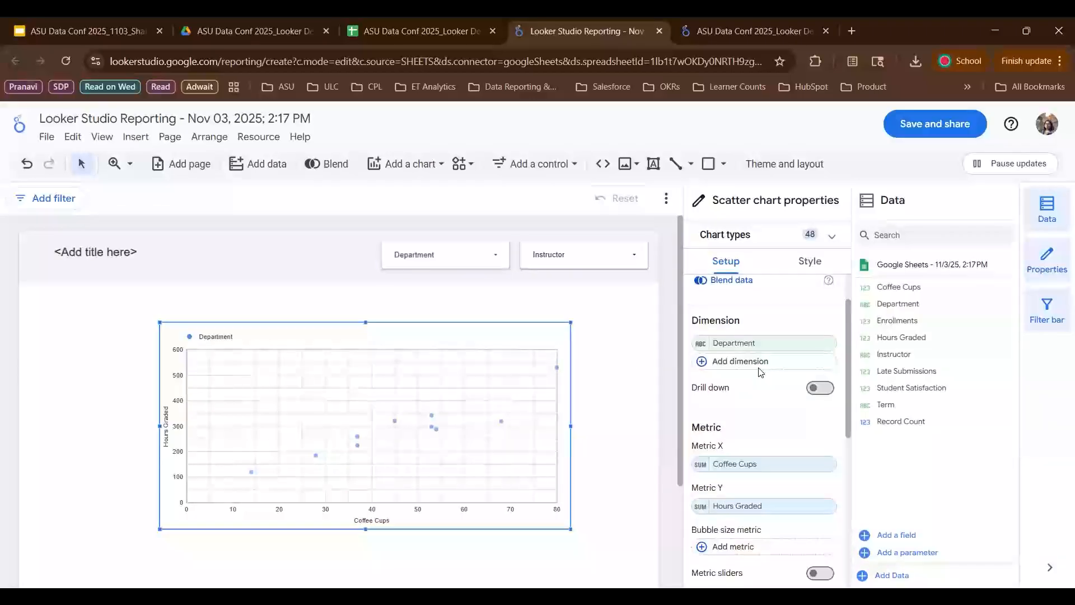
{"action": "scroll", "coordinate": [759, 372], "scroll_direction": "down", "scroll_amount": 3}
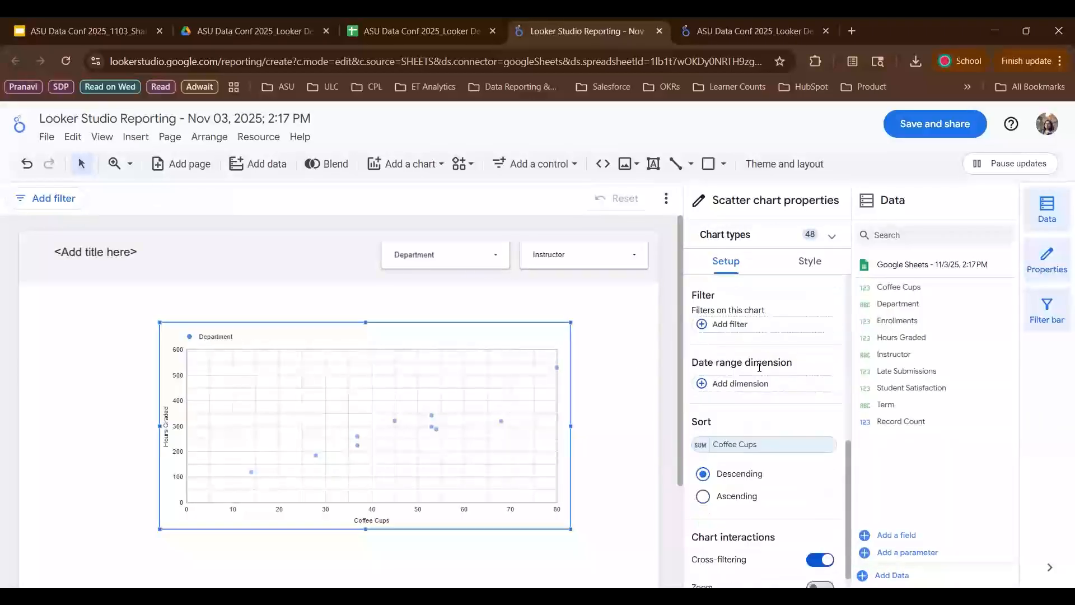
{"action": "scroll", "coordinate": [745, 504], "scroll_direction": "up", "scroll_amount": 5}
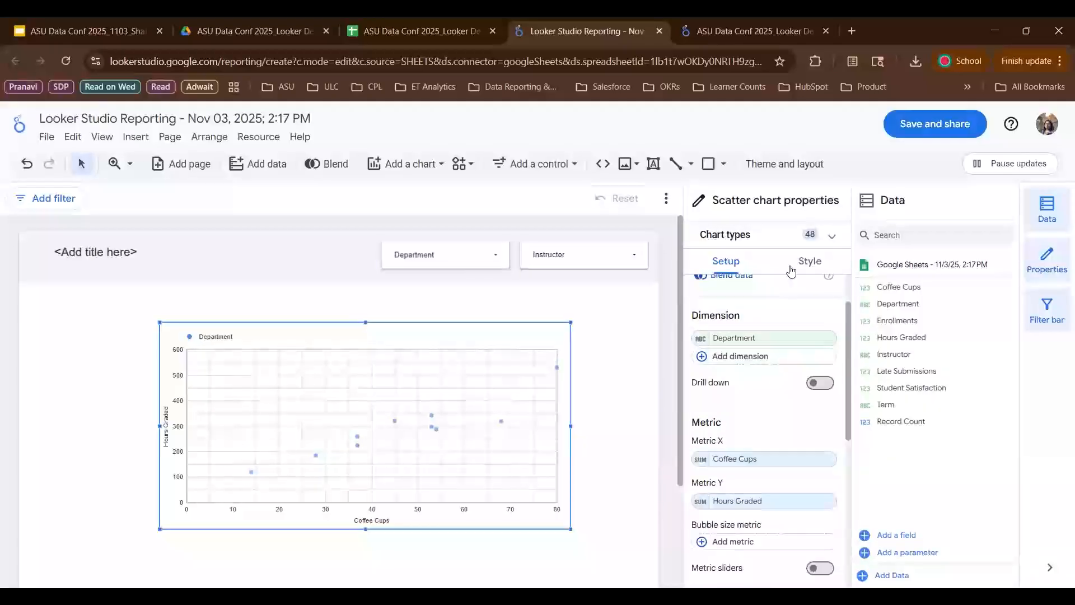
{"action": "left_click", "coordinate": [808, 265]}
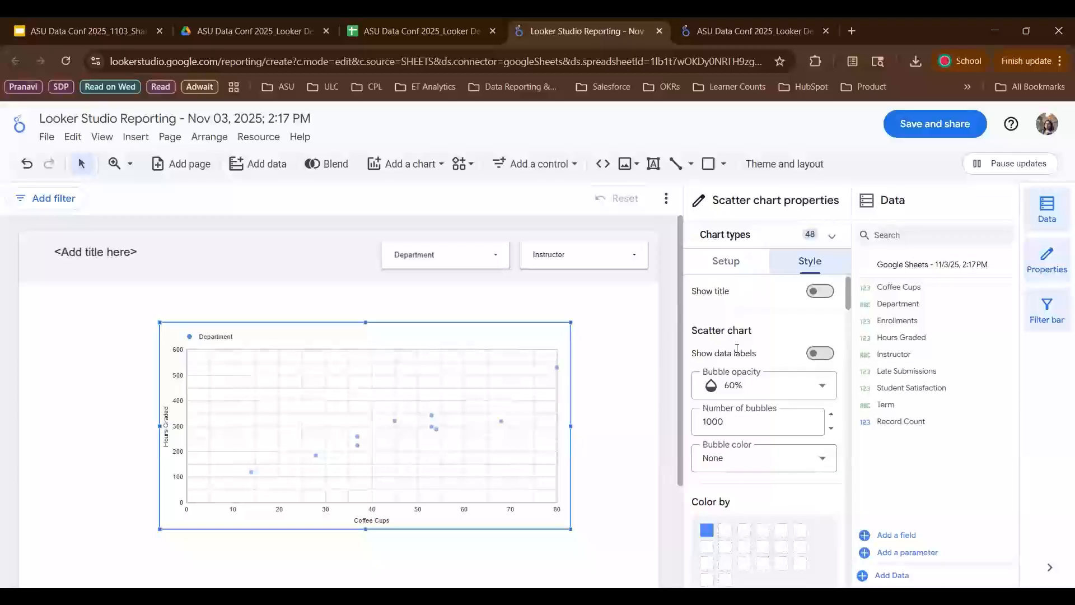
{"action": "scroll", "coordinate": [736, 348], "scroll_direction": "down", "scroll_amount": 4}
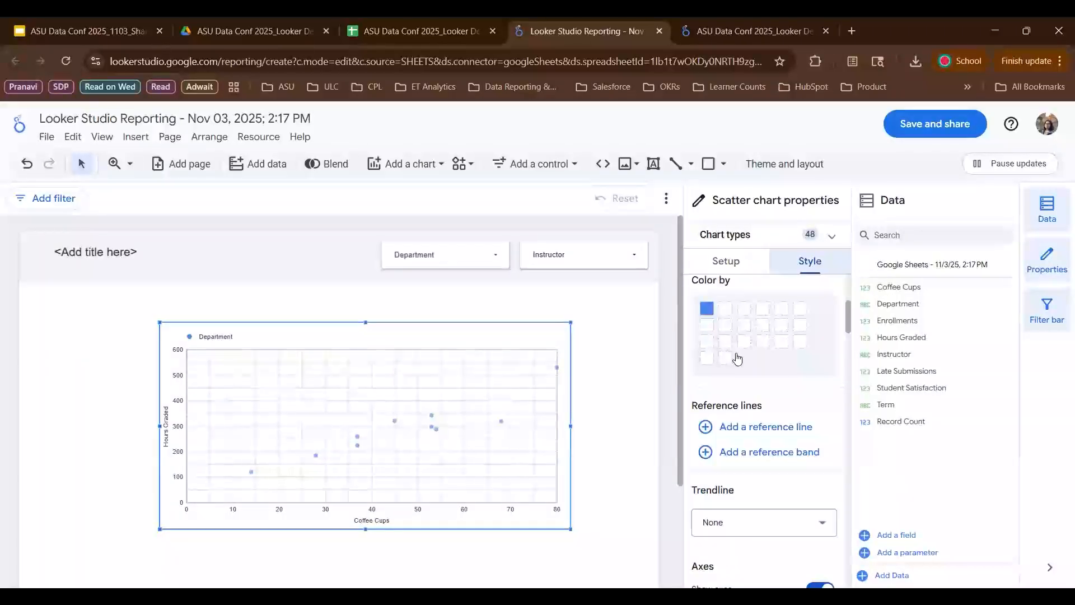
{"action": "scroll", "coordinate": [736, 440], "scroll_direction": "down", "scroll_amount": 4}
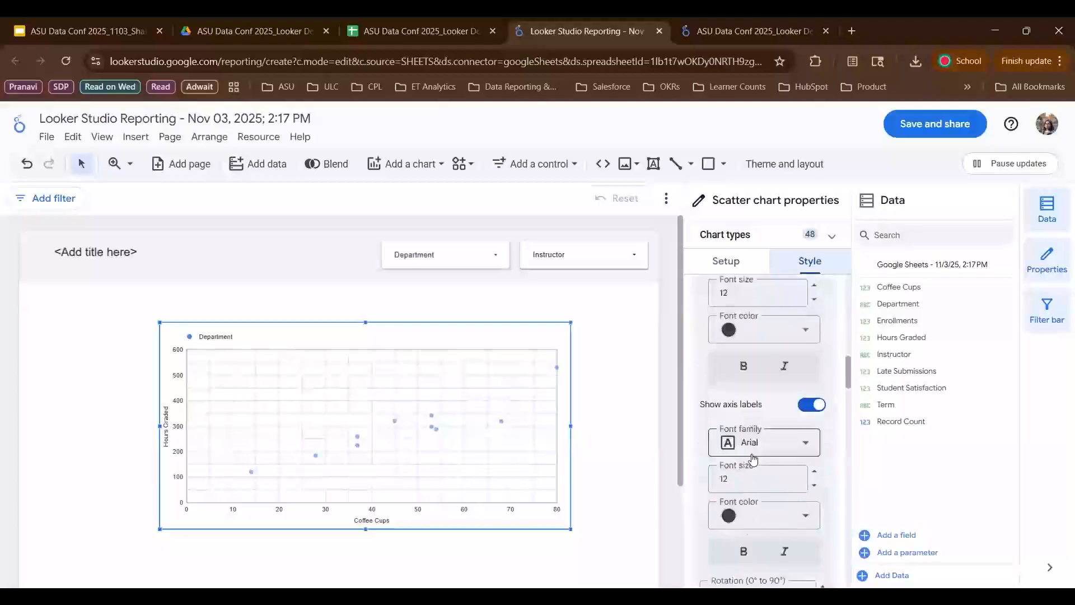
- Turn off the scatter chart's left Y-axis gridlines
{"action": "scroll", "coordinate": [754, 459], "scroll_direction": "down", "scroll_amount": 10}
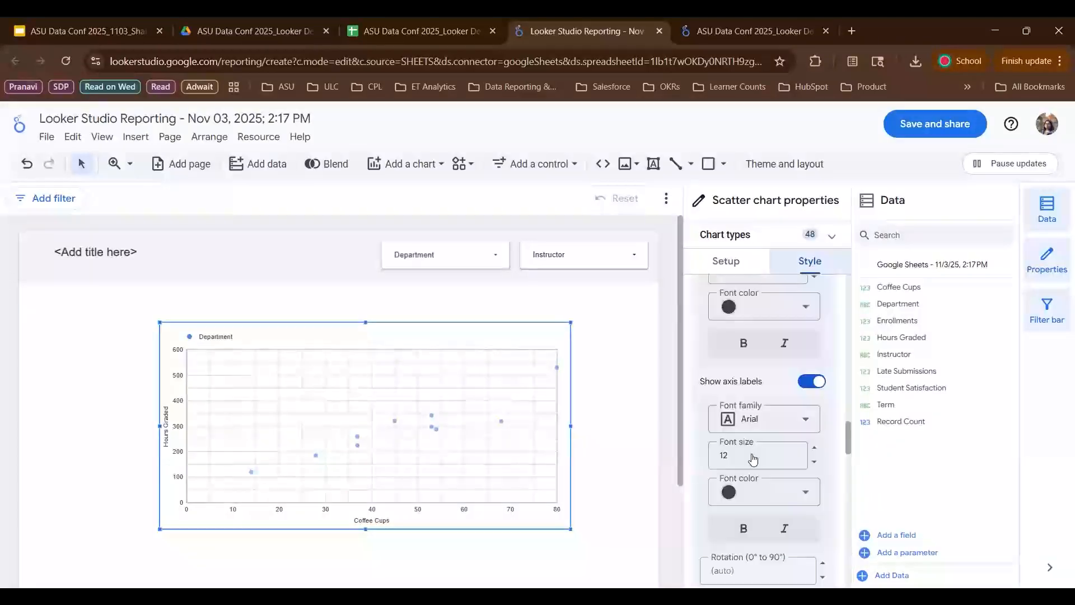
{"action": "scroll", "coordinate": [753, 459], "scroll_direction": "down", "scroll_amount": 5}
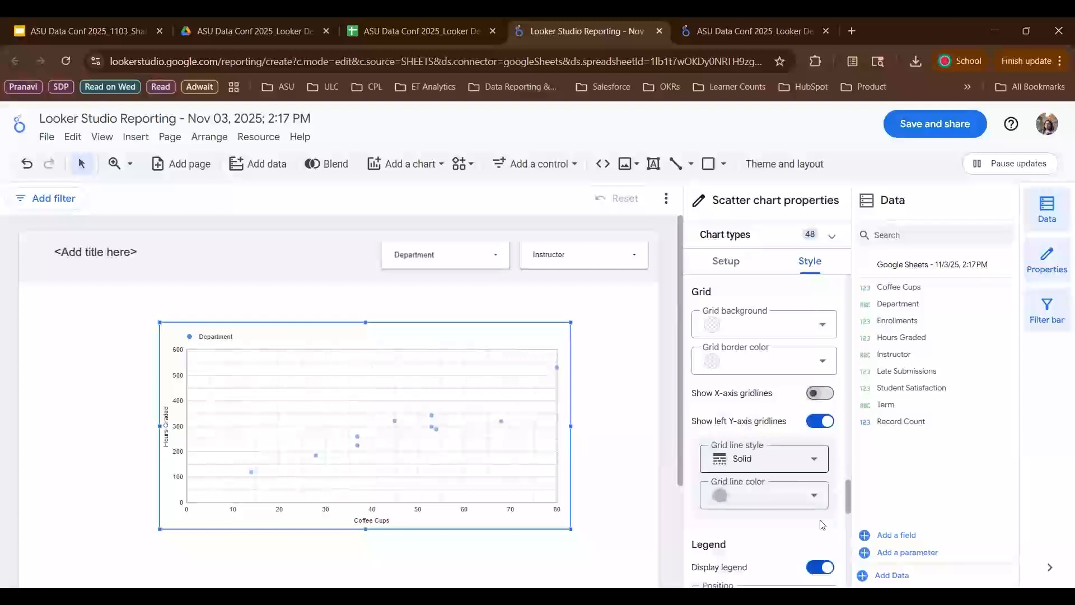
{"action": "left_click", "coordinate": [812, 426]}
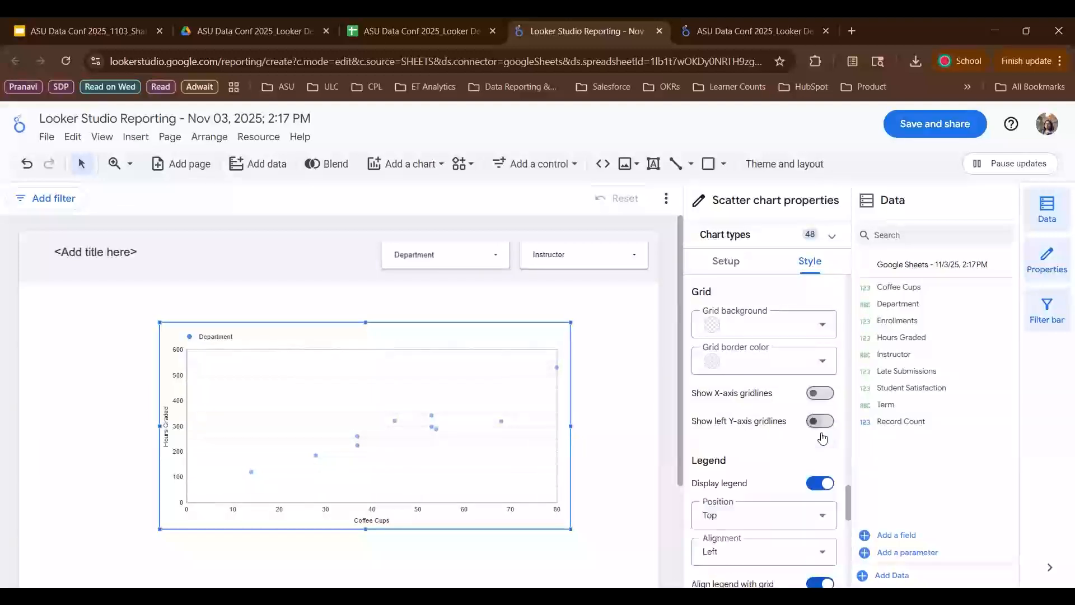
- Hide the scatter chart's legend
{"action": "scroll", "coordinate": [735, 439], "scroll_direction": "down", "scroll_amount": 1}
{"action": "scroll", "coordinate": [734, 440], "scroll_direction": "down", "scroll_amount": 1}
{"action": "scroll", "coordinate": [734, 440], "scroll_direction": "up", "scroll_amount": 1}
{"action": "scroll", "coordinate": [734, 439], "scroll_direction": "down", "scroll_amount": 1}
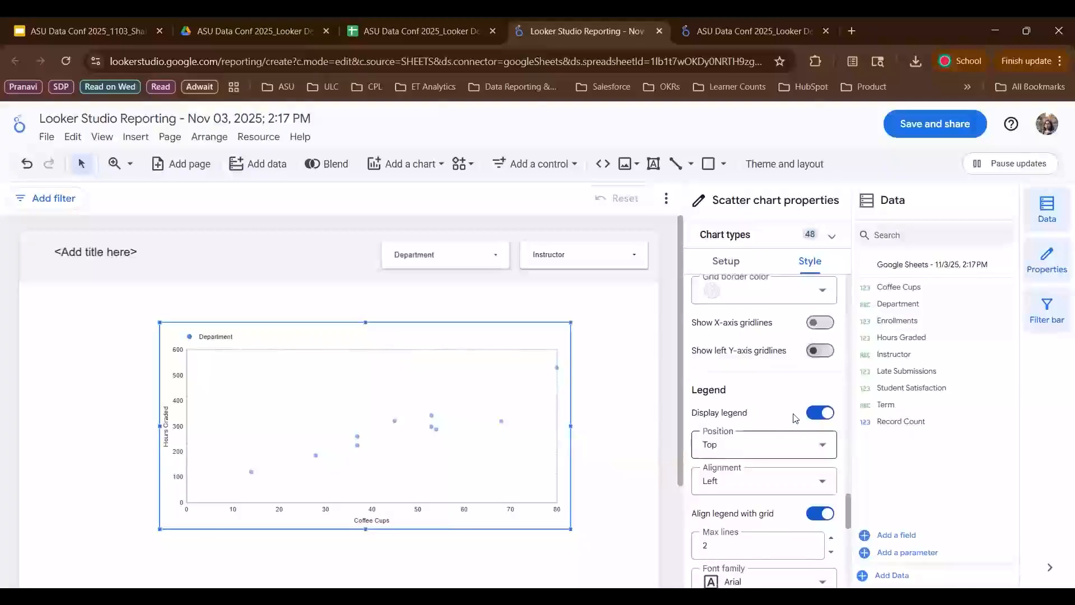
{"action": "left_click", "coordinate": [817, 413]}
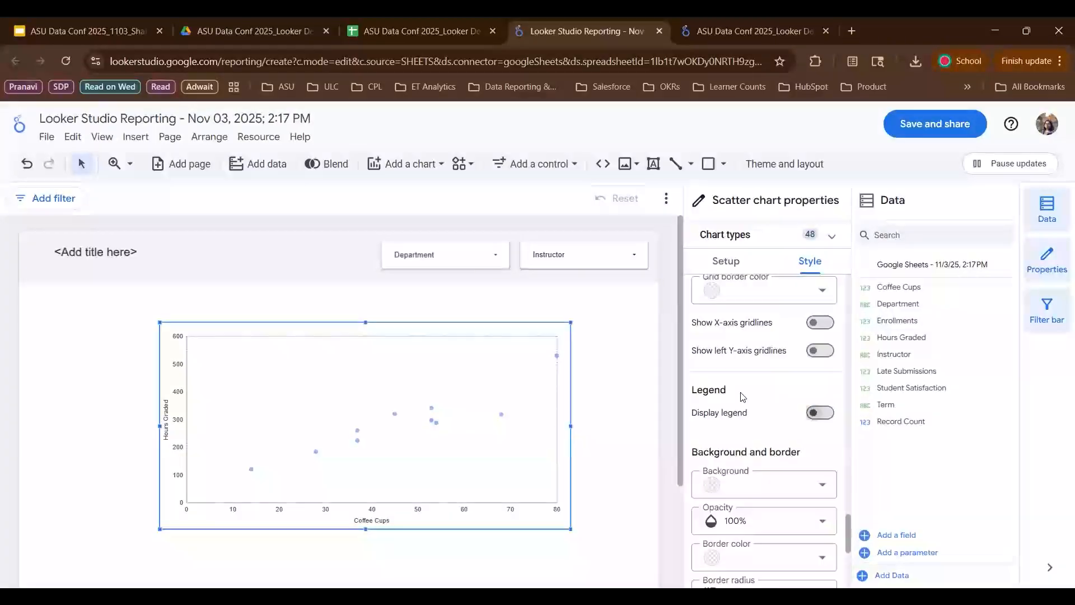
- Show the scatter chart's title and set it to "More Grading = More Coffee"
{"action": "scroll", "coordinate": [743, 397], "scroll_direction": "up", "scroll_amount": 6}
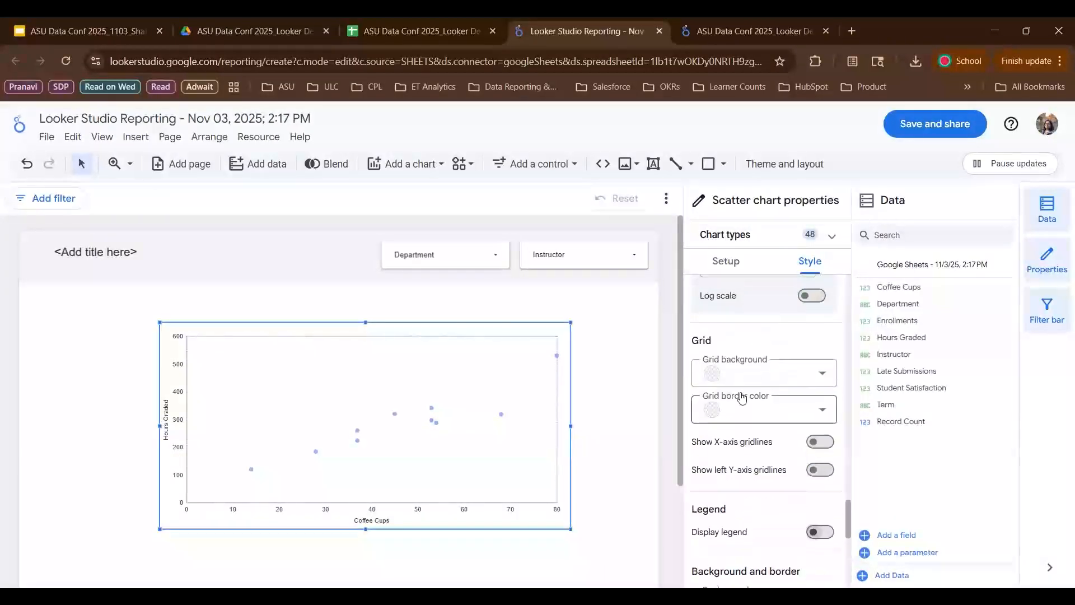
{"action": "scroll", "coordinate": [743, 396], "scroll_direction": "up", "scroll_amount": 5}
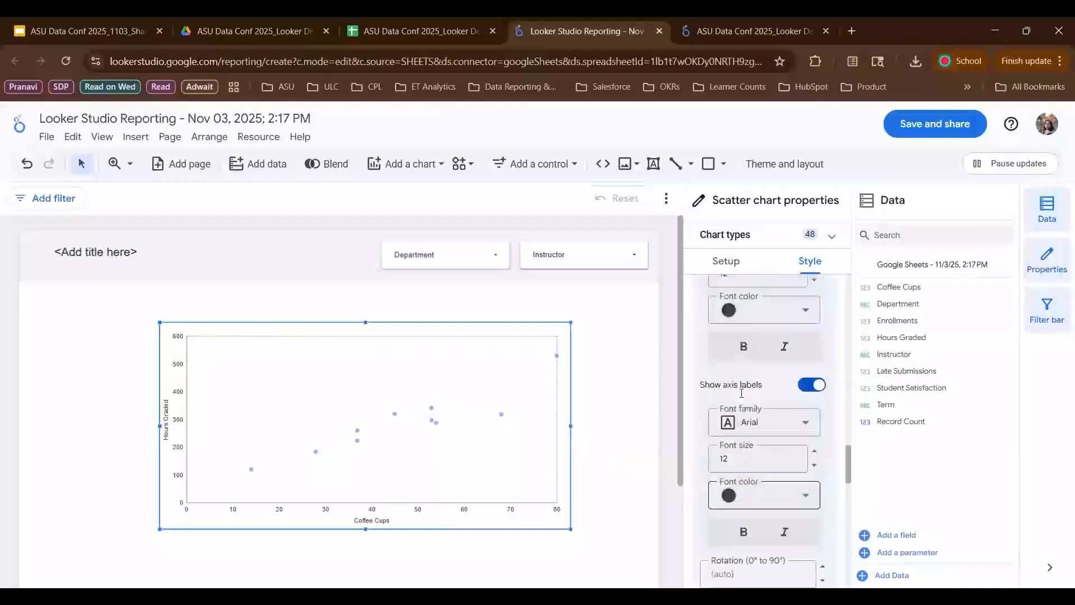
{"action": "scroll", "coordinate": [743, 396], "scroll_direction": "up", "scroll_amount": 4}
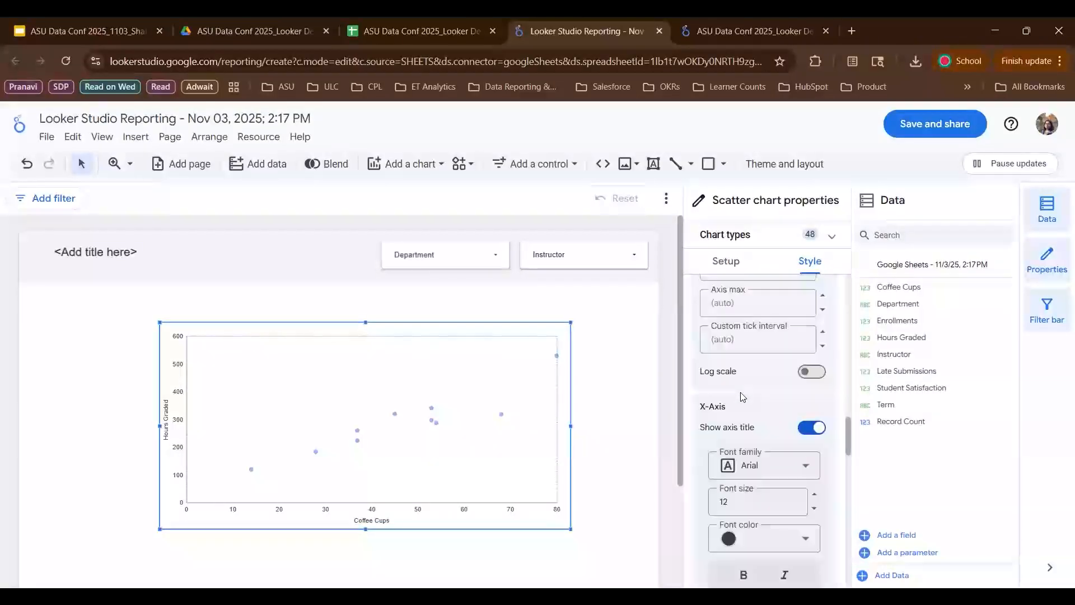
{"action": "scroll", "coordinate": [740, 390], "scroll_direction": "up", "scroll_amount": 5}
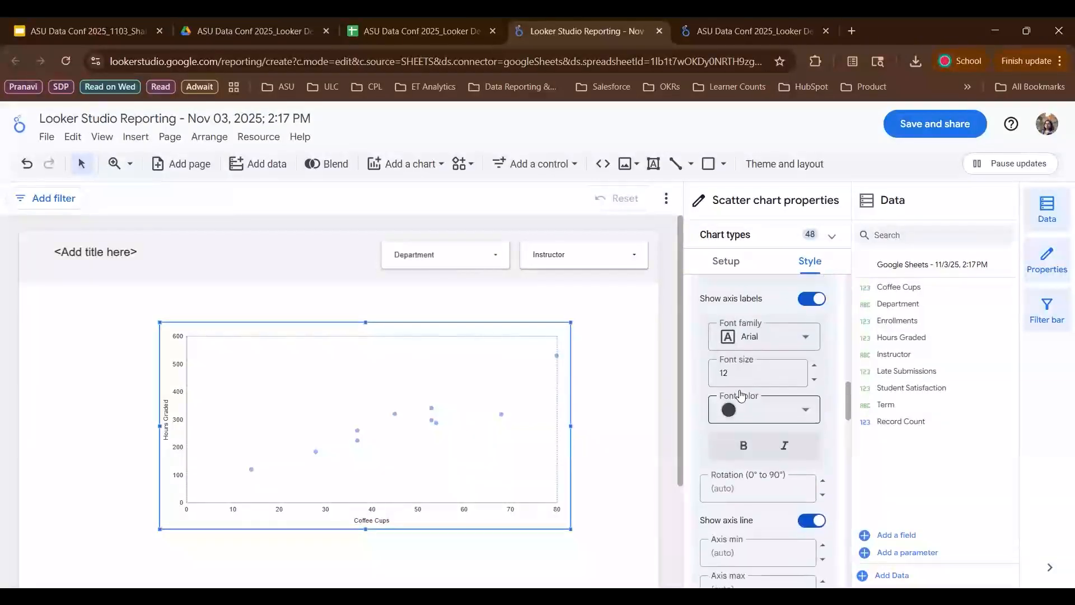
{"action": "scroll", "coordinate": [726, 361], "scroll_direction": "up", "scroll_amount": 3}
{"action": "scroll", "coordinate": [726, 365], "scroll_direction": "down", "scroll_amount": 1}
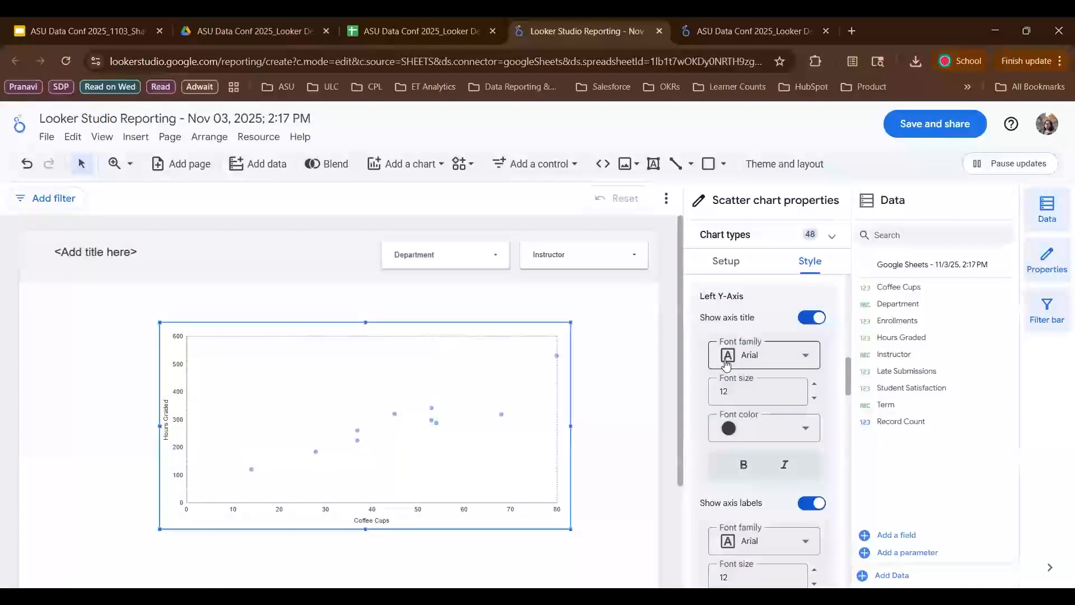
{"action": "scroll", "coordinate": [733, 389], "scroll_direction": "up", "scroll_amount": 4}
{"action": "scroll", "coordinate": [733, 394], "scroll_direction": "up", "scroll_amount": 5}
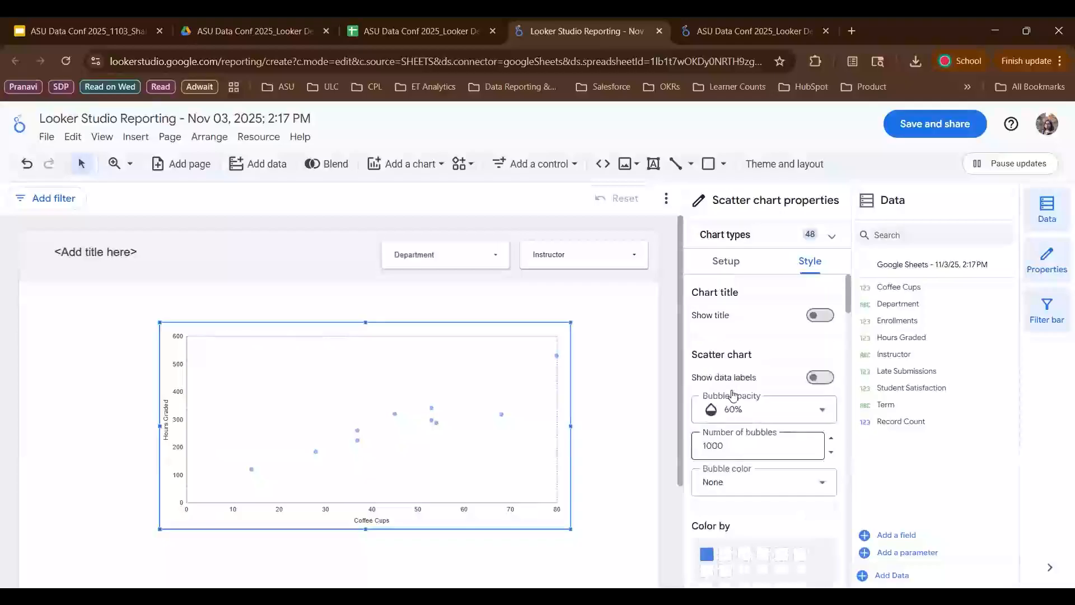
{"action": "left_click", "coordinate": [820, 314]}
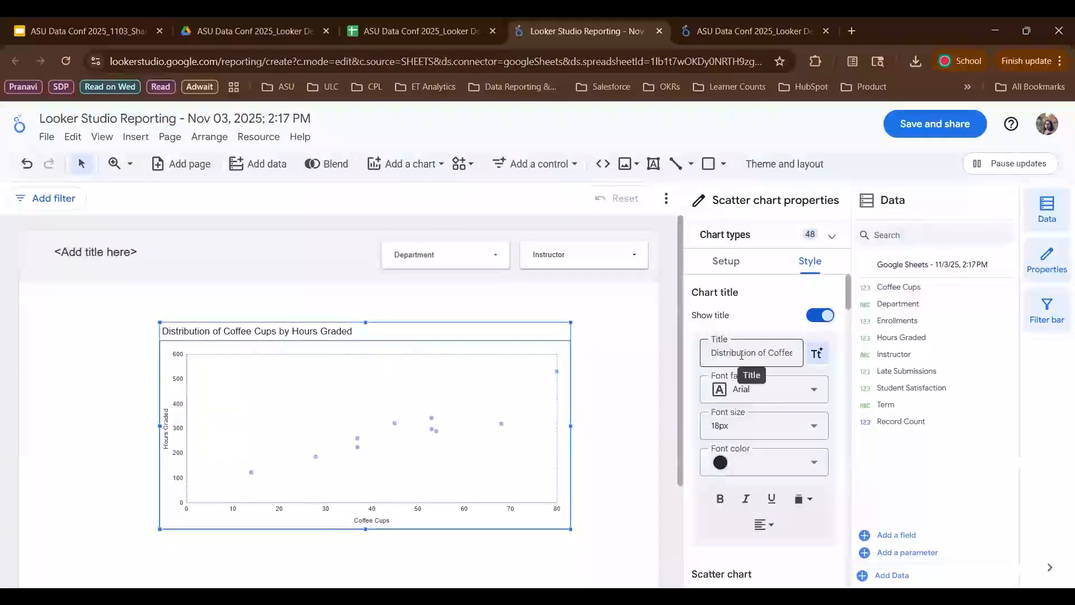
{"action": "triple_click", "coordinate": [741, 355]}
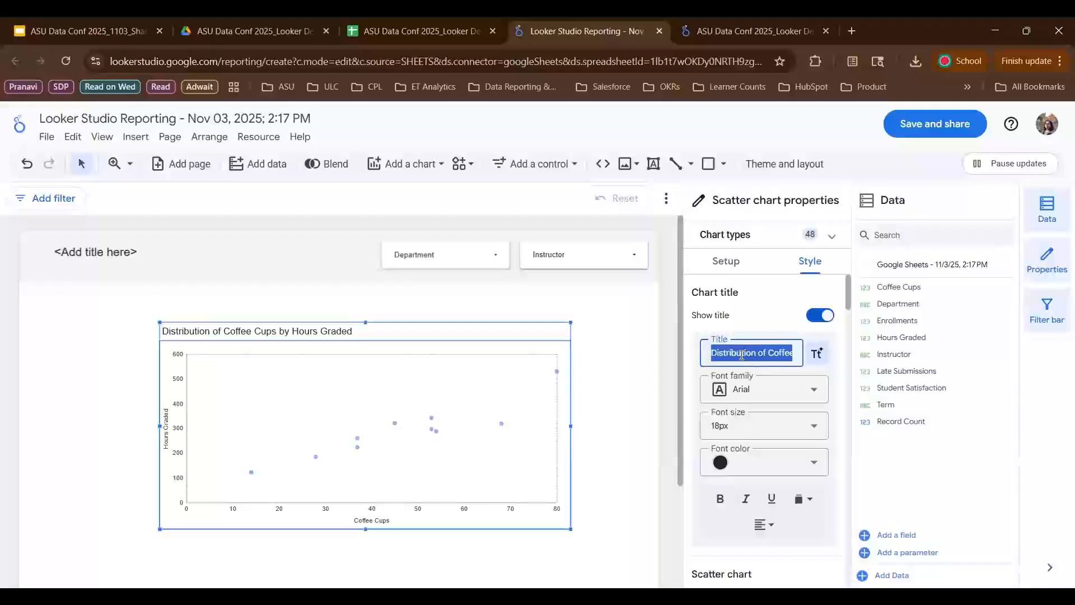
{"action": "type", "text": "More"}
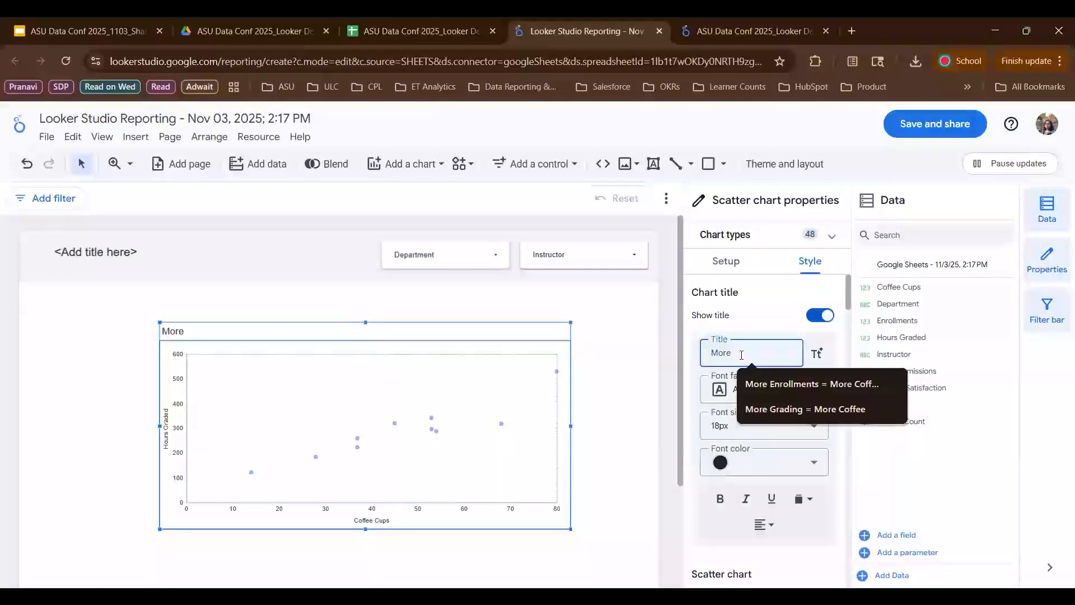
{"action": "left_click", "coordinate": [792, 407]}
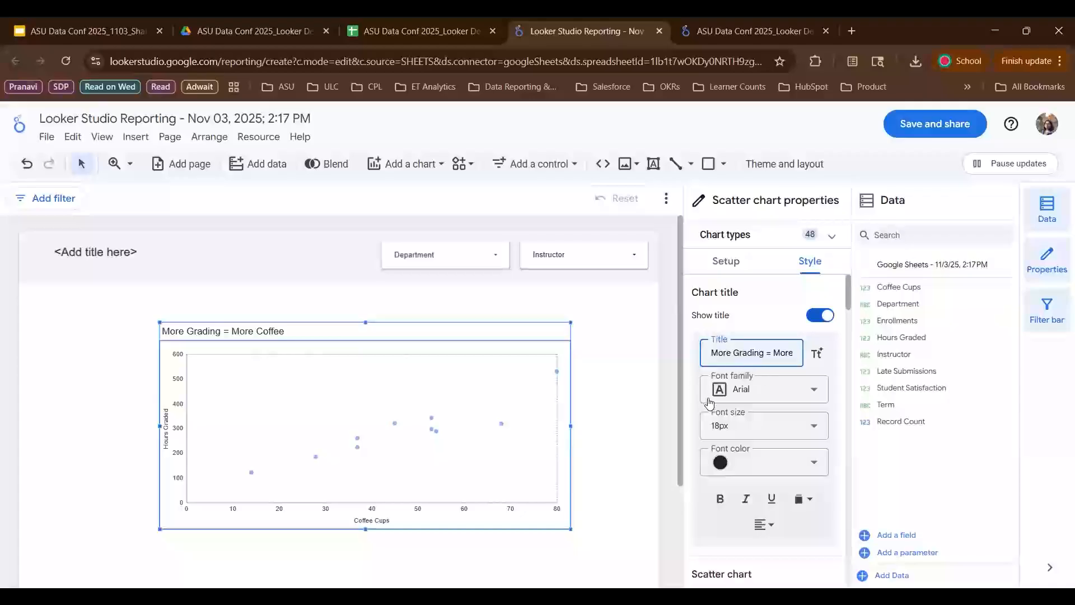
- Set the chart title's font size to 30px
{"action": "left_click", "coordinate": [759, 427]}
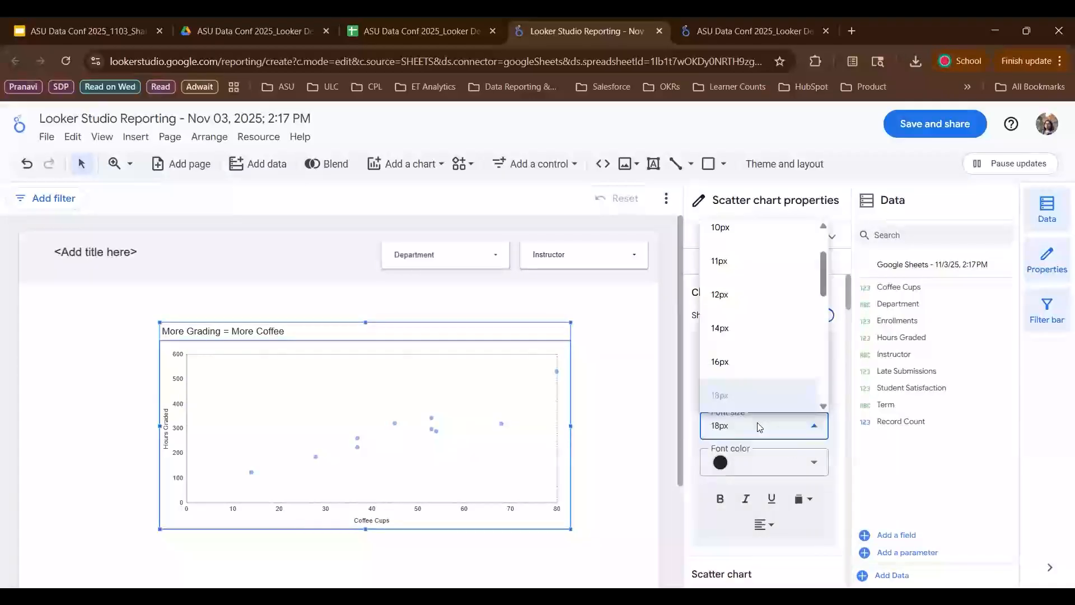
{"action": "scroll", "coordinate": [756, 373], "scroll_direction": "down", "scroll_amount": 3}
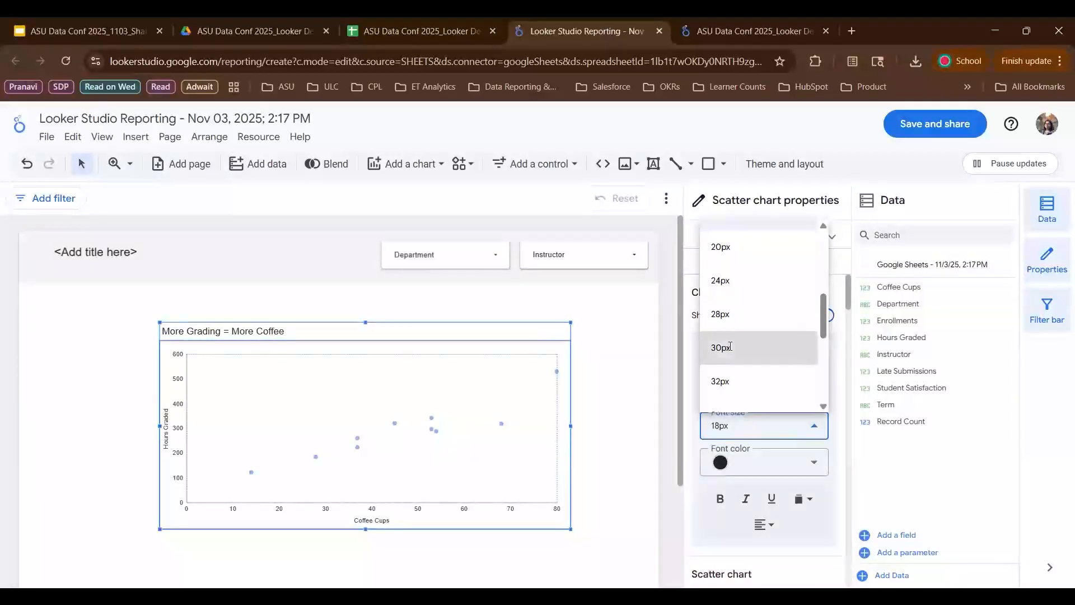
{"action": "left_click", "coordinate": [727, 346]}
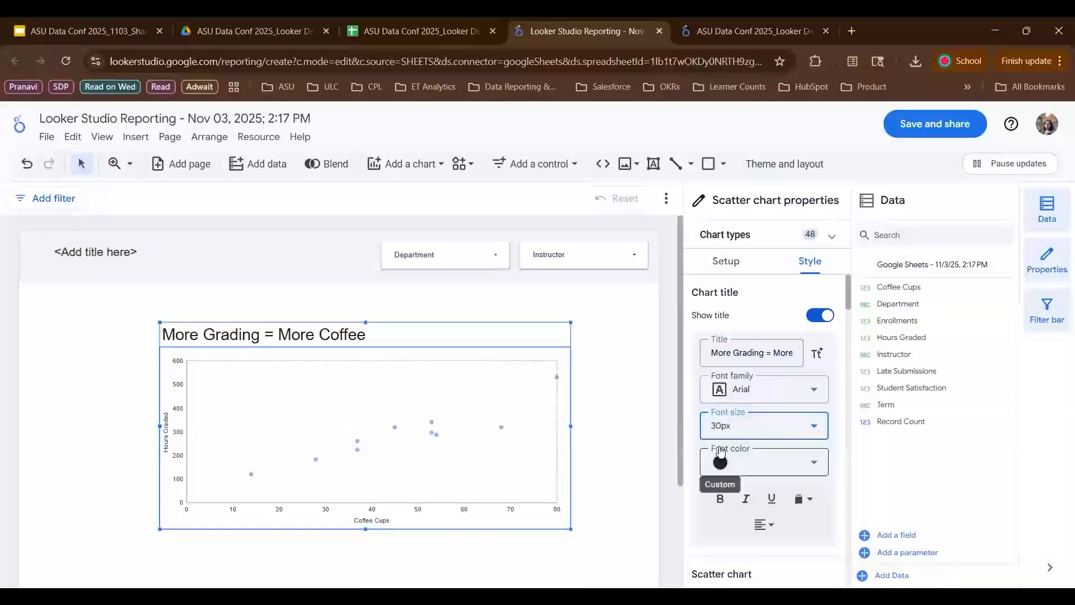
- Turn on data labels for the scatter chart's points
{"action": "scroll", "coordinate": [750, 476], "scroll_direction": "down", "scroll_amount": 3}
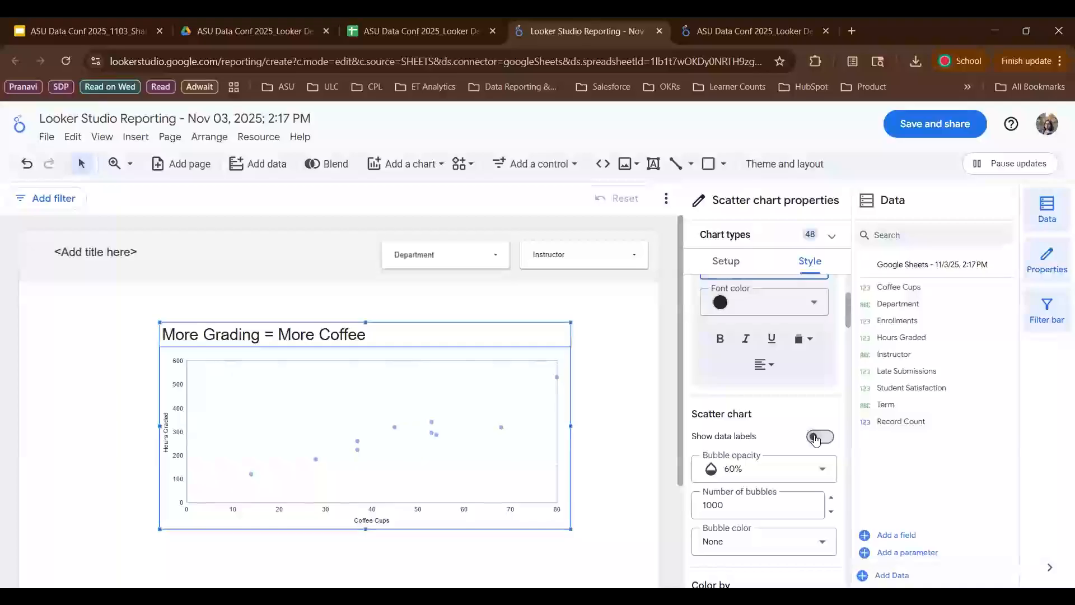
{"action": "left_click", "coordinate": [815, 437]}
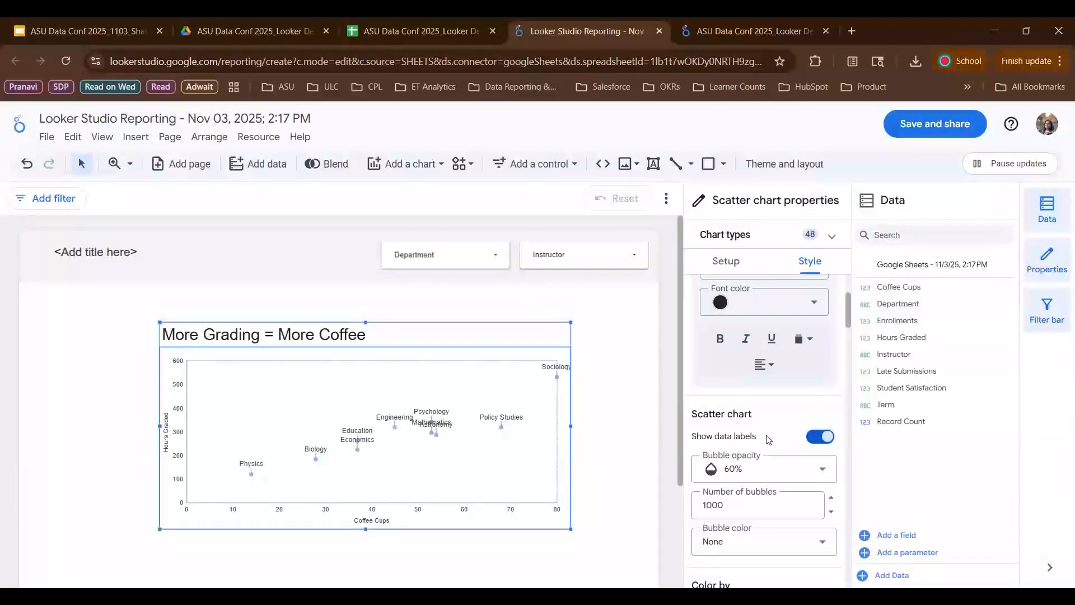
{"action": "scroll", "coordinate": [722, 442], "scroll_direction": "down", "scroll_amount": 1}
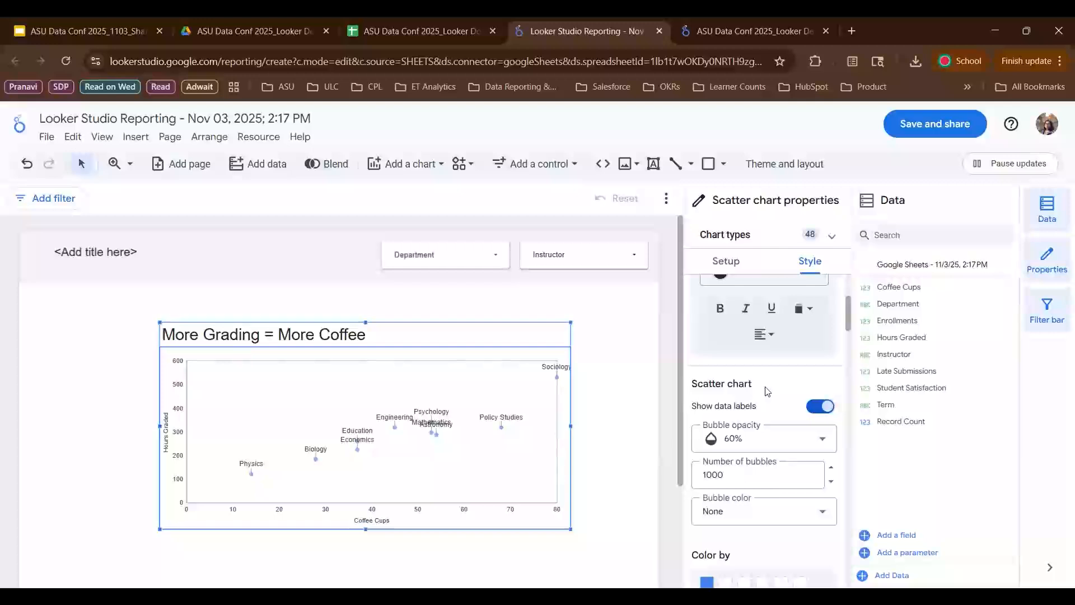
{"action": "mouse_move", "coordinate": [557, 377]}
{"action": "scroll", "coordinate": [739, 447], "scroll_direction": "down", "scroll_amount": 3}
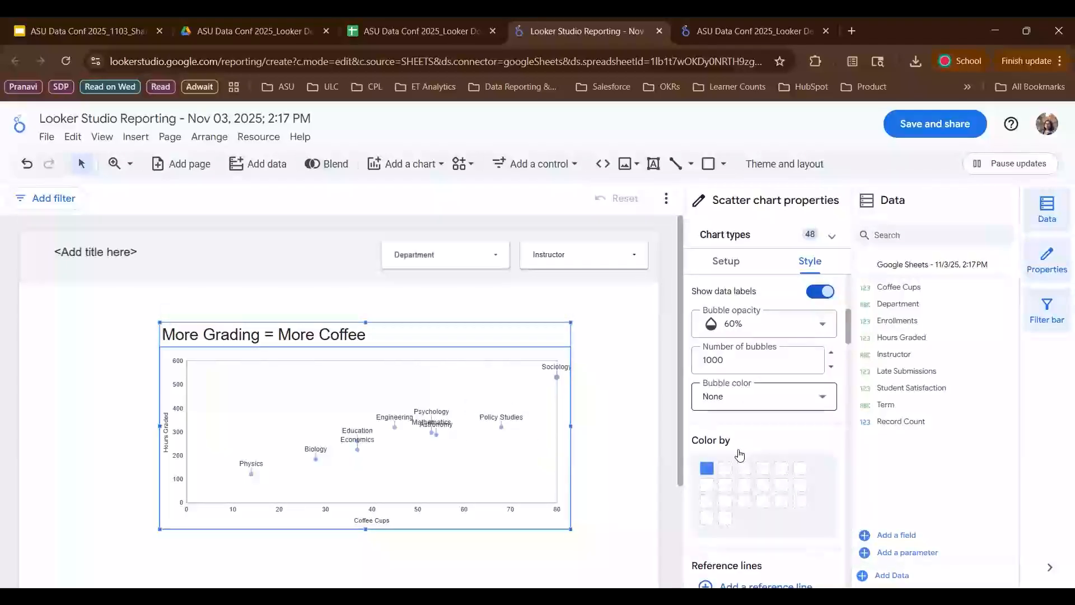
{"action": "left_click", "coordinate": [739, 385]}
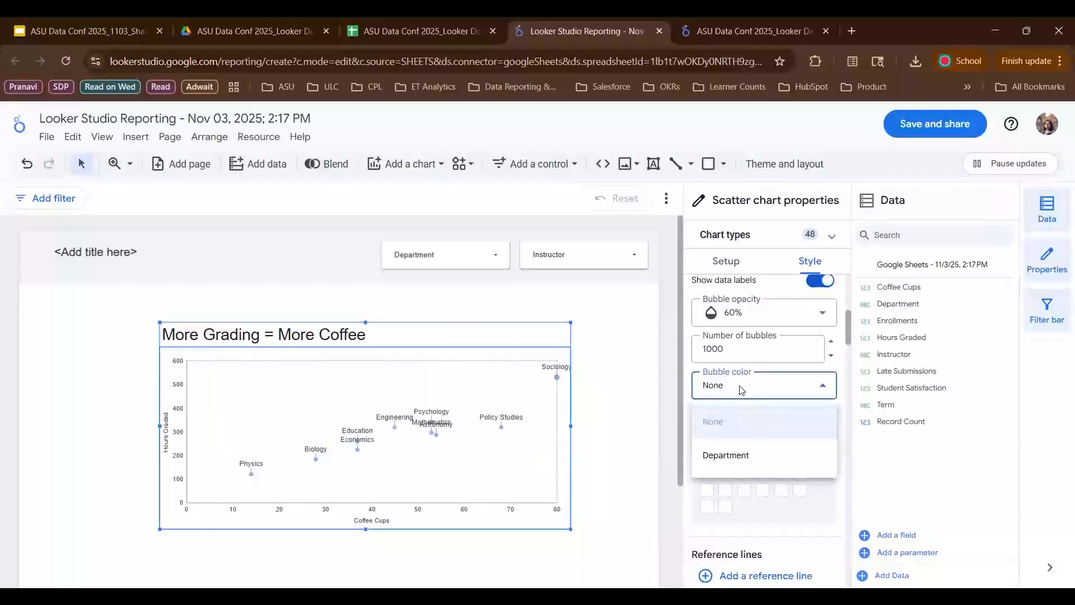
{"action": "left_click", "coordinate": [727, 456]}
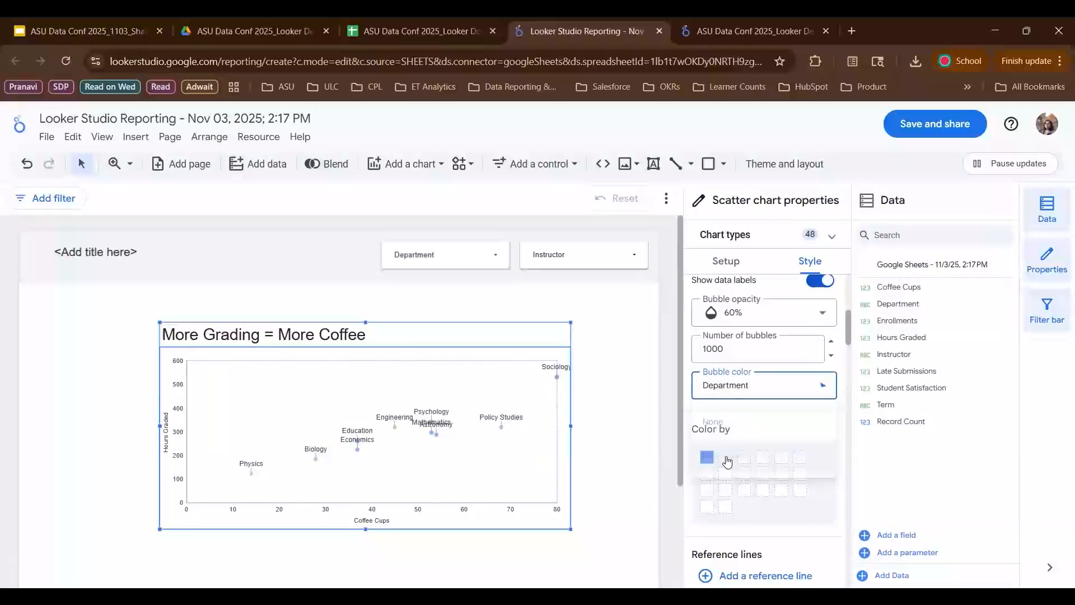
{"action": "left_click", "coordinate": [746, 387]}
{"action": "left_click", "coordinate": [712, 422]}
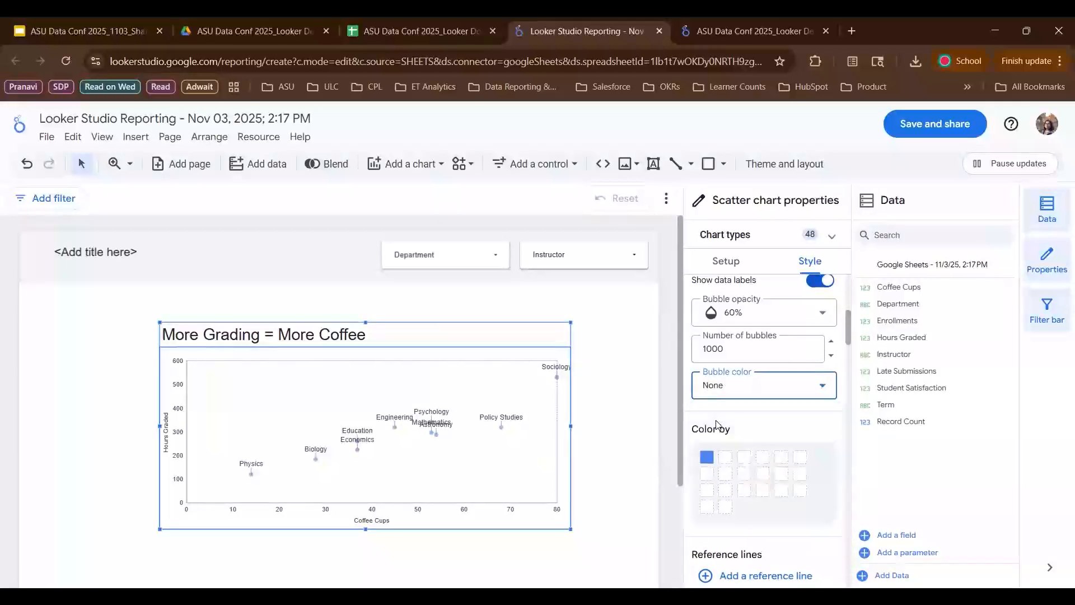
- Review the scatter chart's remaining axis style settings and deselect the chart
{"action": "scroll", "coordinate": [717, 425], "scroll_direction": "down", "scroll_amount": 2}
{"action": "scroll", "coordinate": [716, 425], "scroll_direction": "down", "scroll_amount": 10}
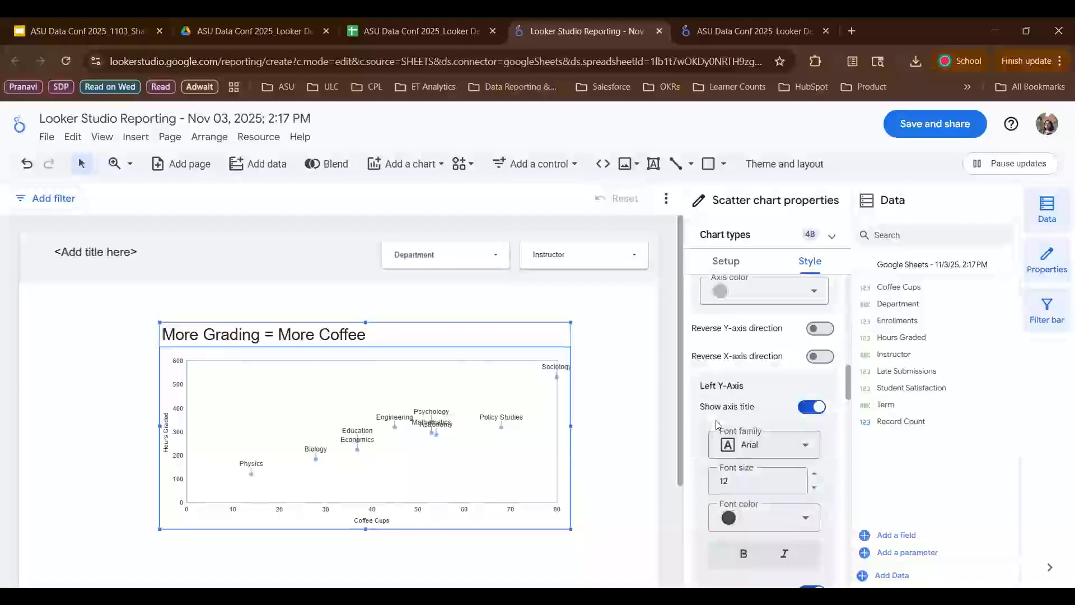
{"action": "scroll", "coordinate": [716, 424], "scroll_direction": "down", "scroll_amount": 3}
{"action": "scroll", "coordinate": [715, 420], "scroll_direction": "up", "scroll_amount": 6}
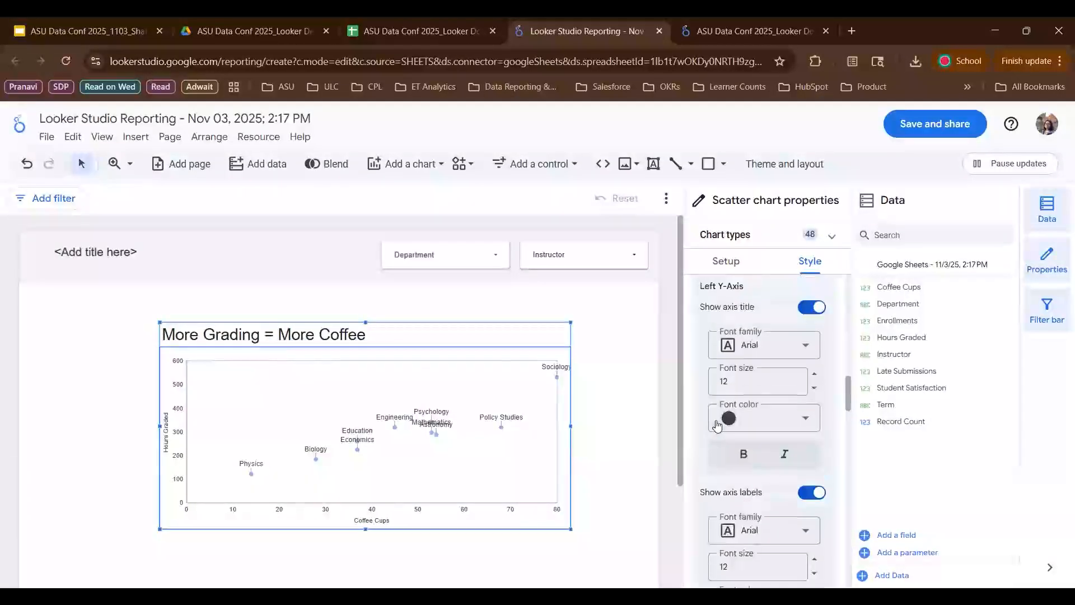
{"action": "scroll", "coordinate": [715, 420], "scroll_direction": "up", "scroll_amount": 5}
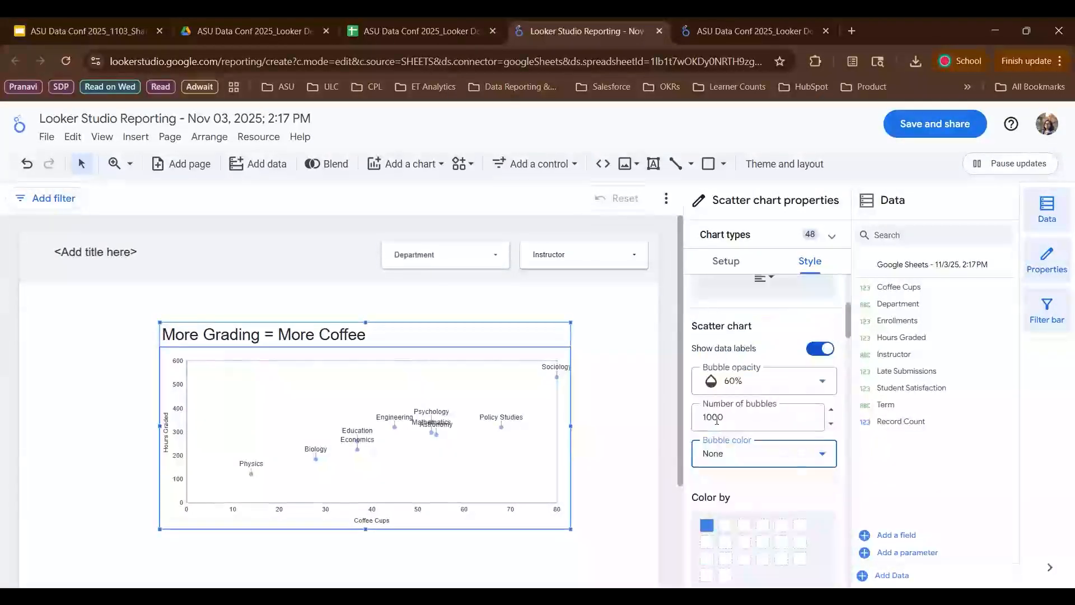
{"action": "scroll", "coordinate": [747, 392], "scroll_direction": "up", "scroll_amount": 2}
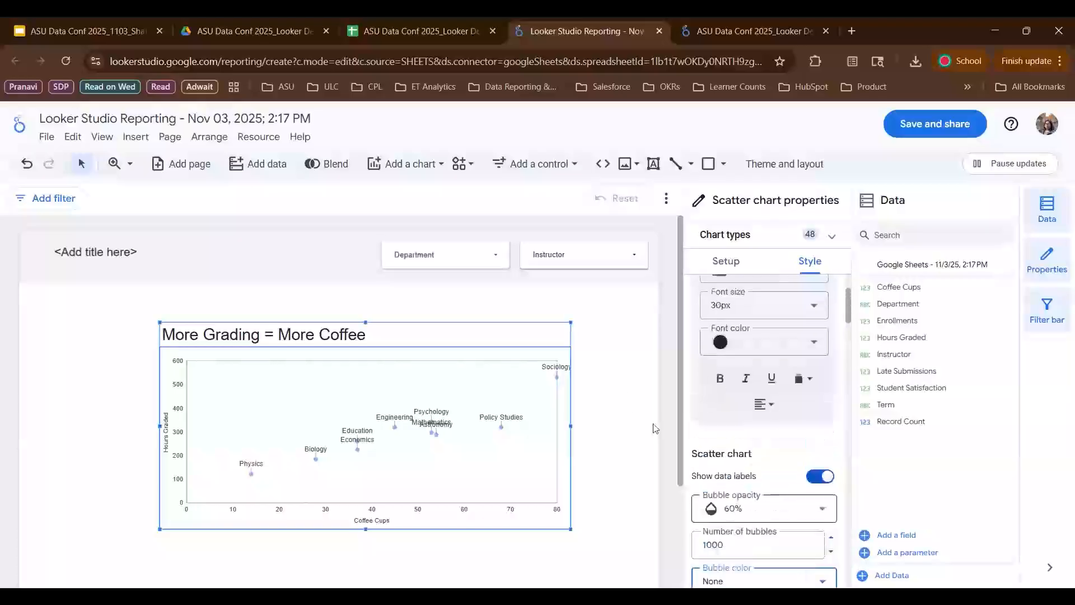
{"action": "left_click", "coordinate": [634, 364]}
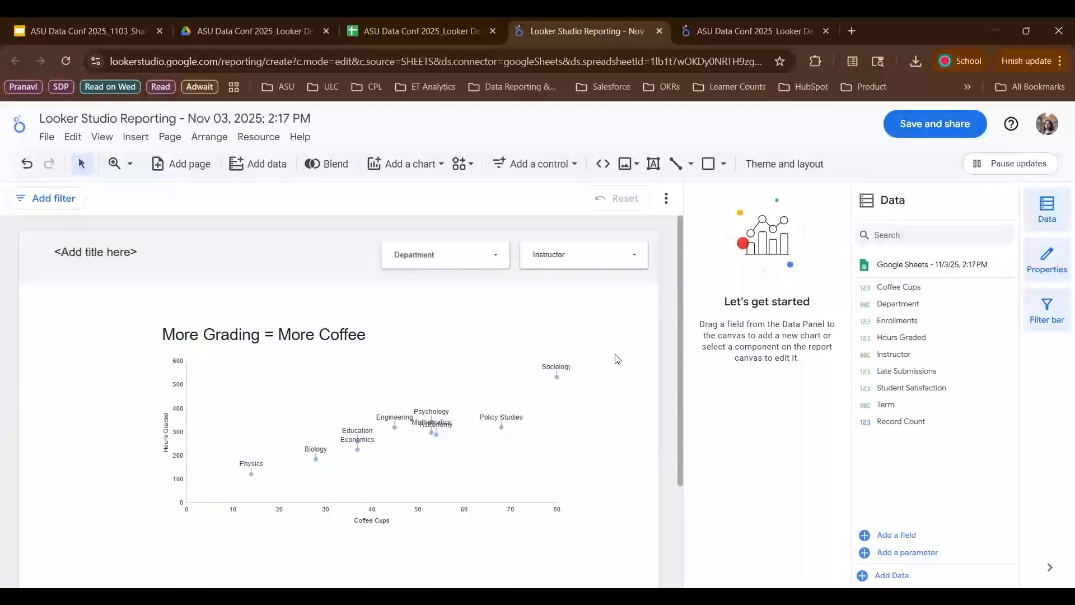
- Filter the report to a single instructor with the Instructor drop-down control, then reselect all instructors
{"action": "left_click", "coordinate": [550, 253]}
{"action": "left_click", "coordinate": [550, 253]}
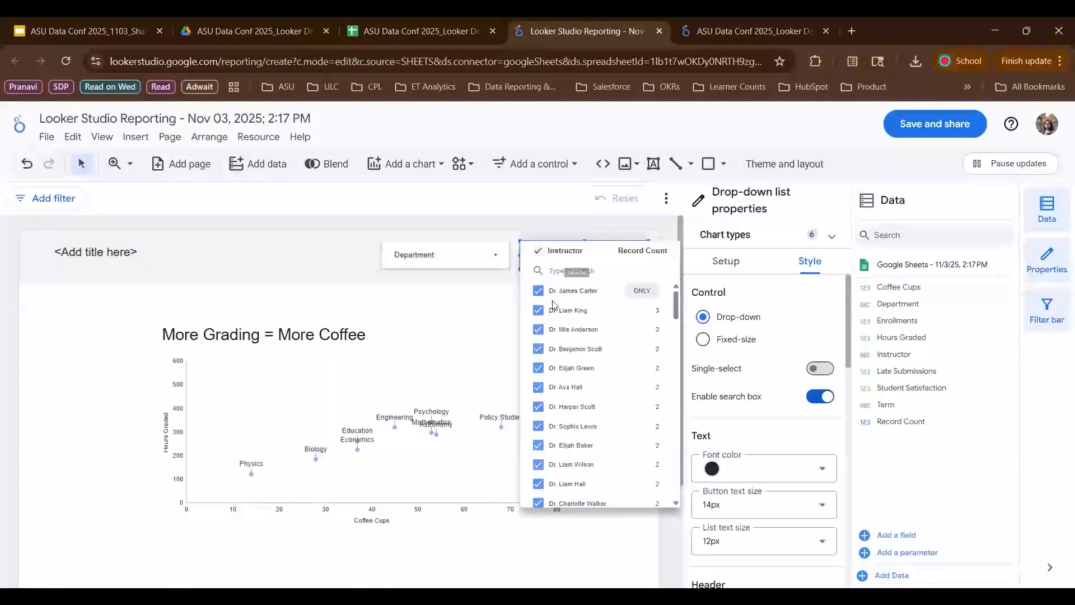
{"action": "left_click", "coordinate": [640, 291]}
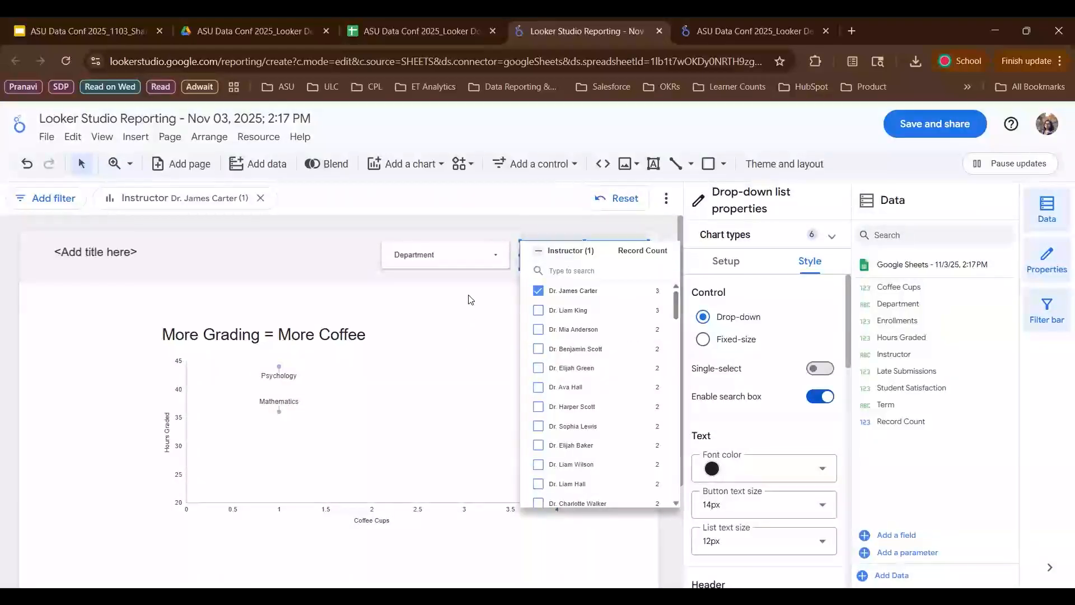
{"action": "left_click", "coordinate": [479, 309]}
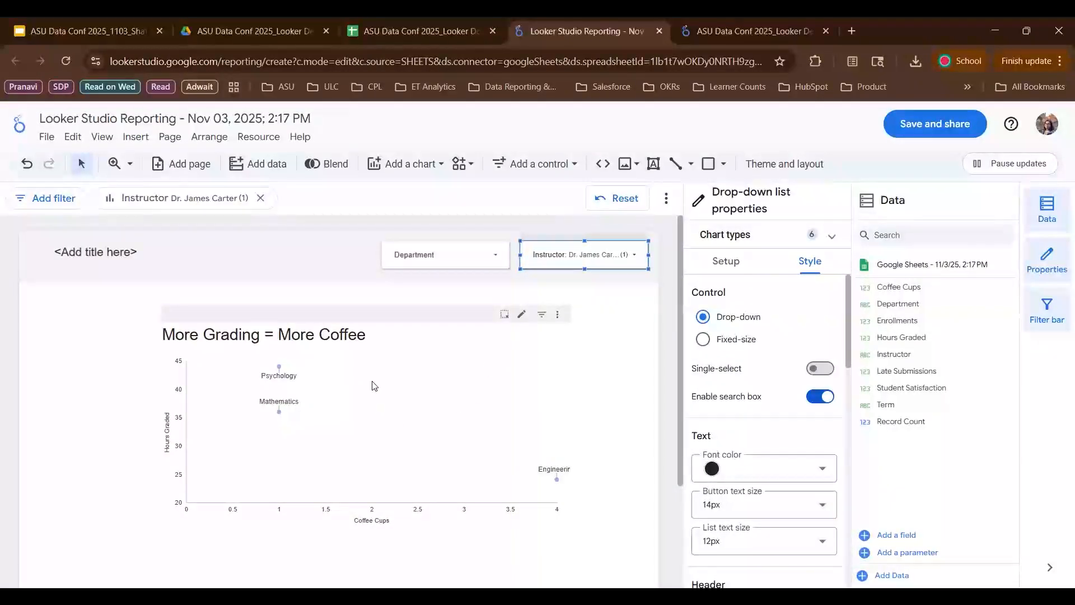
{"action": "left_click", "coordinate": [621, 259]}
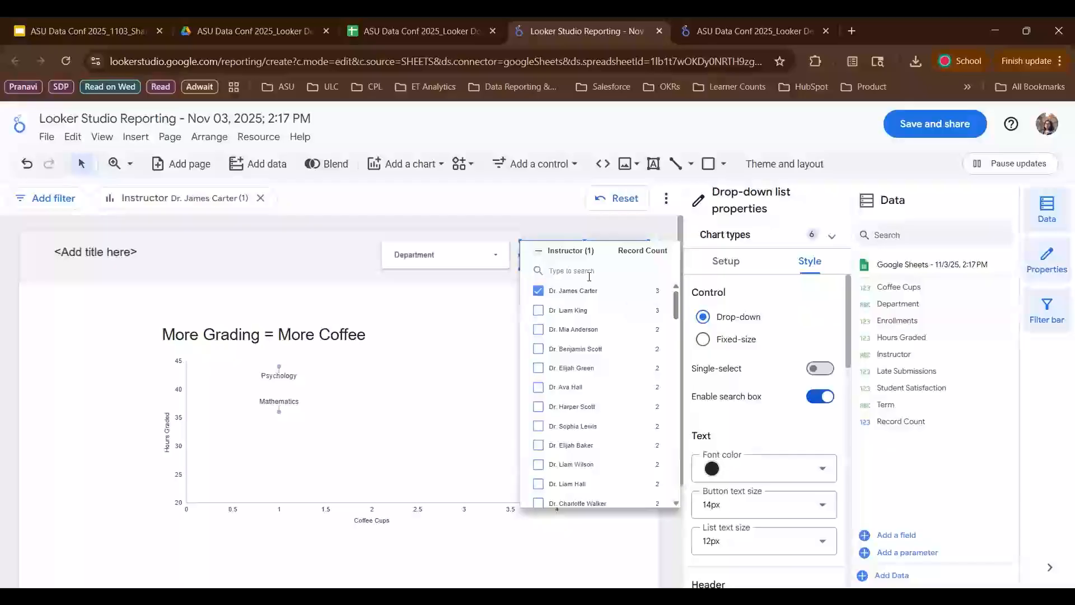
{"action": "left_click", "coordinate": [539, 254]}
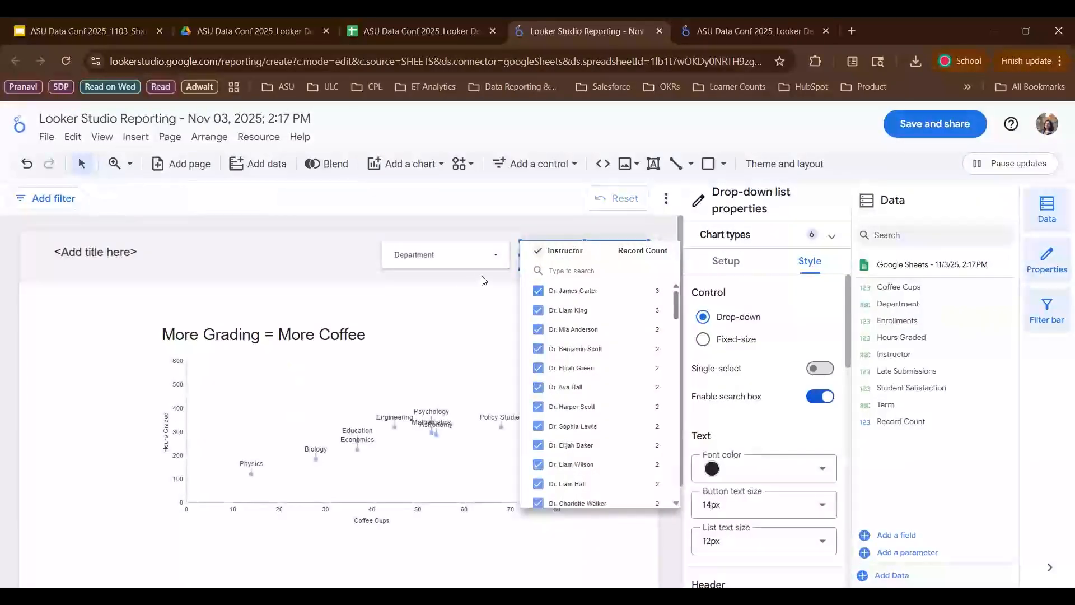
- Close the drop-down list and rename the report header text to 'Coffee Cup Consumption'
{"action": "key", "text": "Escape"}
{"action": "left_click", "coordinate": [114, 254]}
{"action": "double_click", "coordinate": [114, 254]}
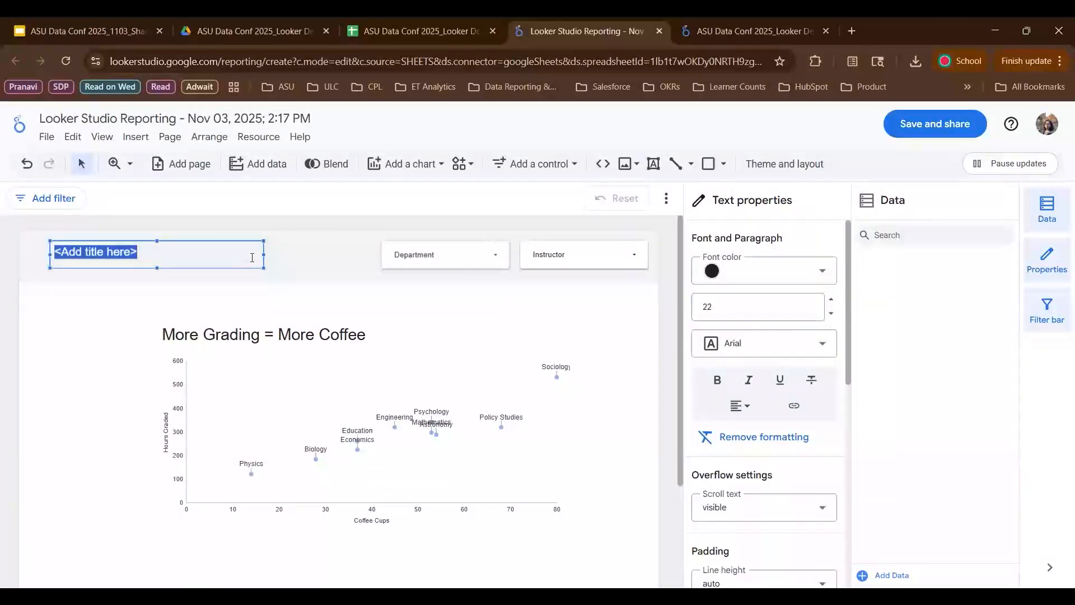
{"action": "type", "text": "Coffee Cup"}
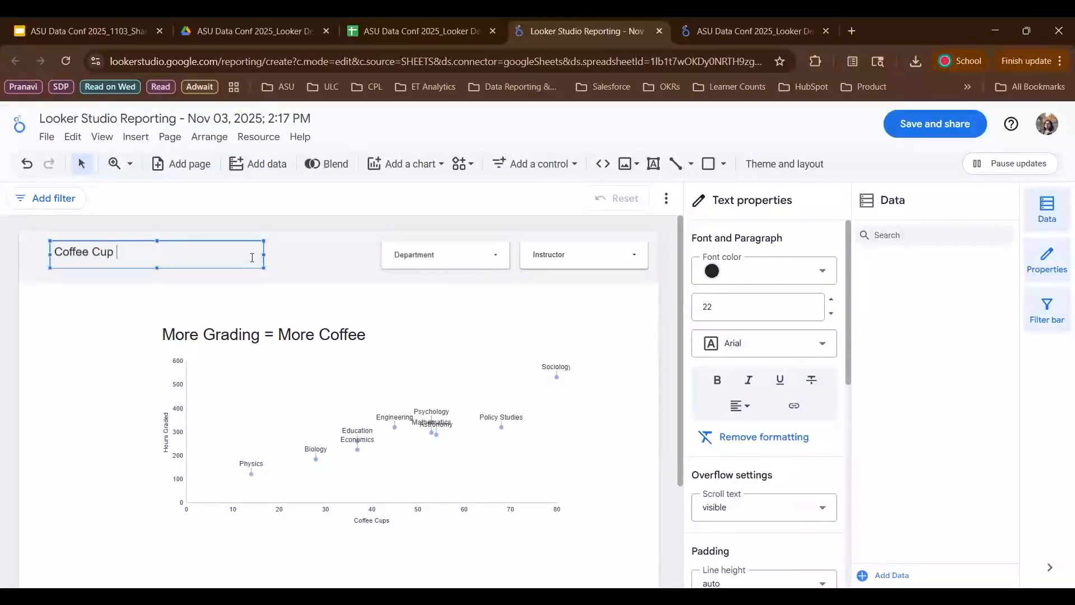
{"action": "type", "text": " Consumption"}
{"action": "left_click", "coordinate": [322, 272]}
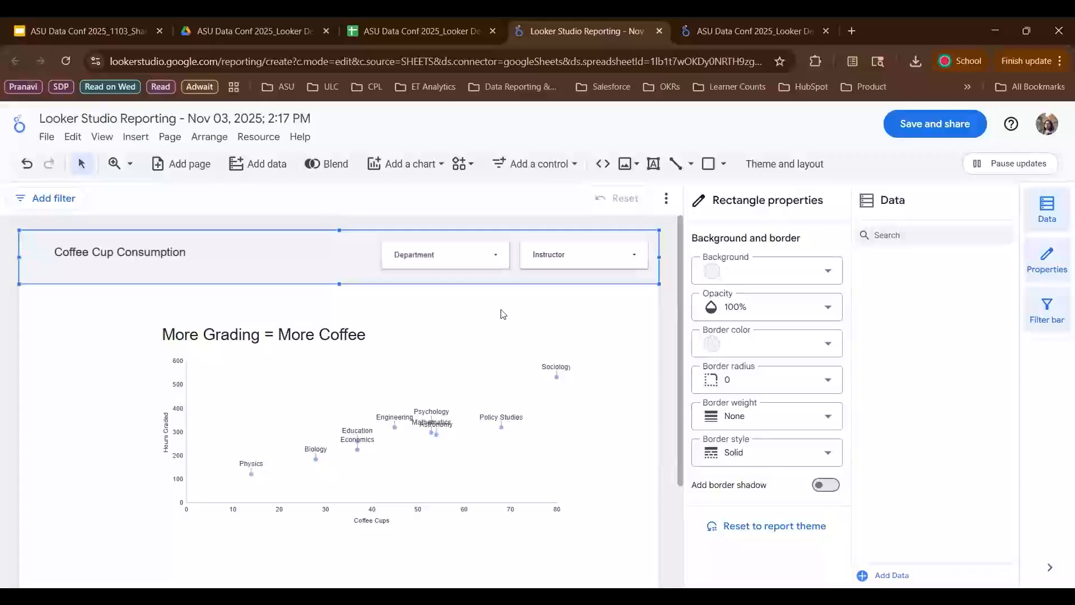
- Enlarge the scatter chart by stretching its lower-left corner outward toward the page's left edge
{"action": "scroll", "coordinate": [484, 311], "scroll_direction": "down", "scroll_amount": 2}
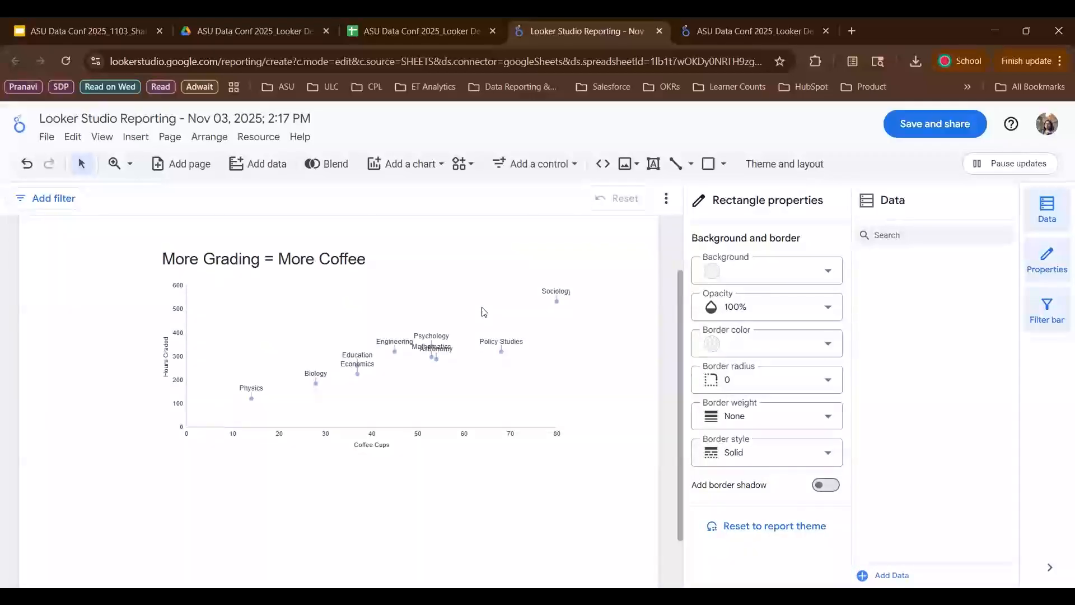
{"action": "scroll", "coordinate": [453, 324], "scroll_direction": "up", "scroll_amount": 1}
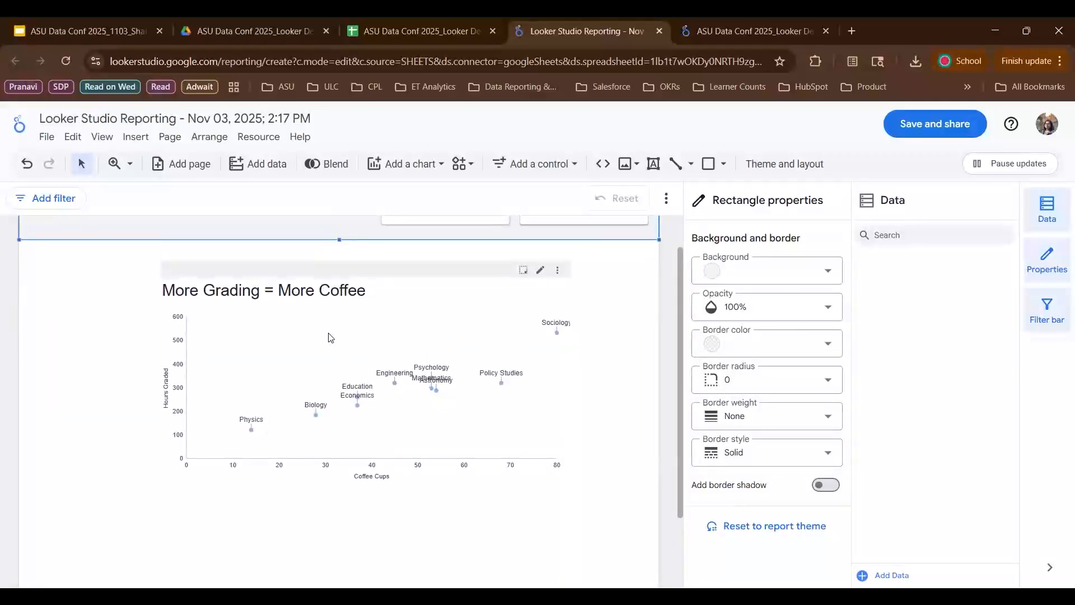
{"action": "left_click", "coordinate": [329, 337]}
{"action": "left_click_drag", "start_coordinate": [161, 485], "coordinate": [60, 542]}
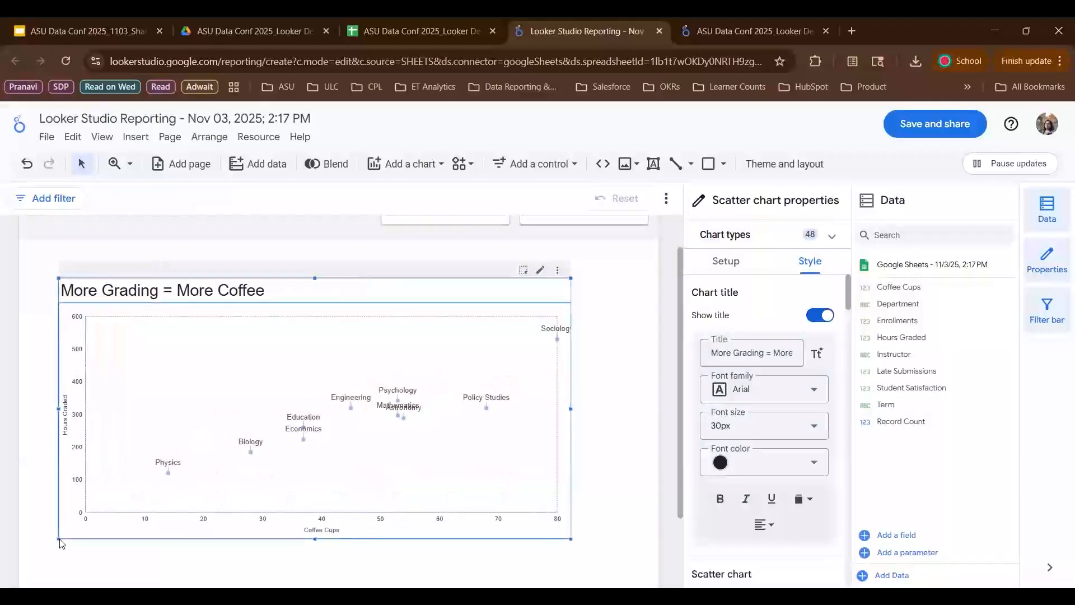
{"action": "left_click", "coordinate": [601, 457]}
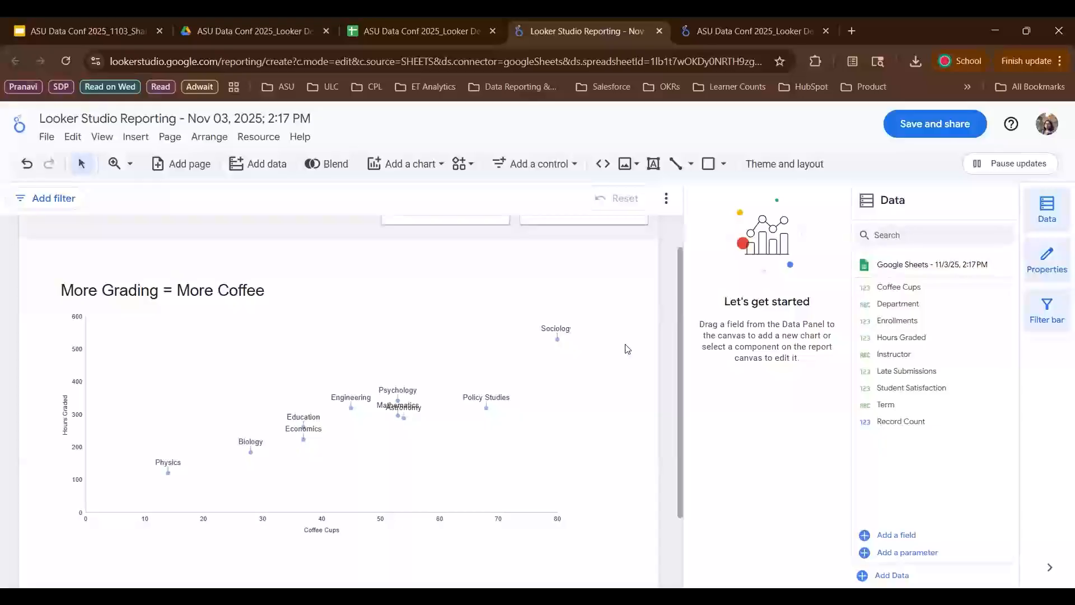
- Switch to the presentation, start the slideshow from the coffee question slide and advance to the next slide
{"action": "scroll", "coordinate": [637, 344], "scroll_direction": "down", "scroll_amount": 1}
{"action": "scroll", "coordinate": [638, 343], "scroll_direction": "up", "scroll_amount": 1}
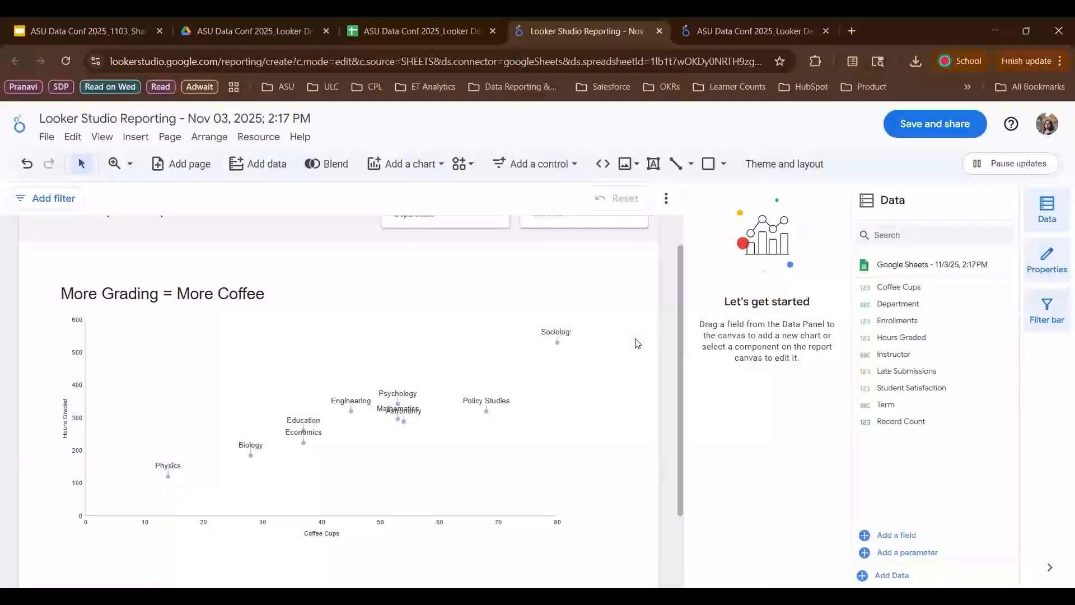
{"action": "left_click", "coordinate": [105, 25]}
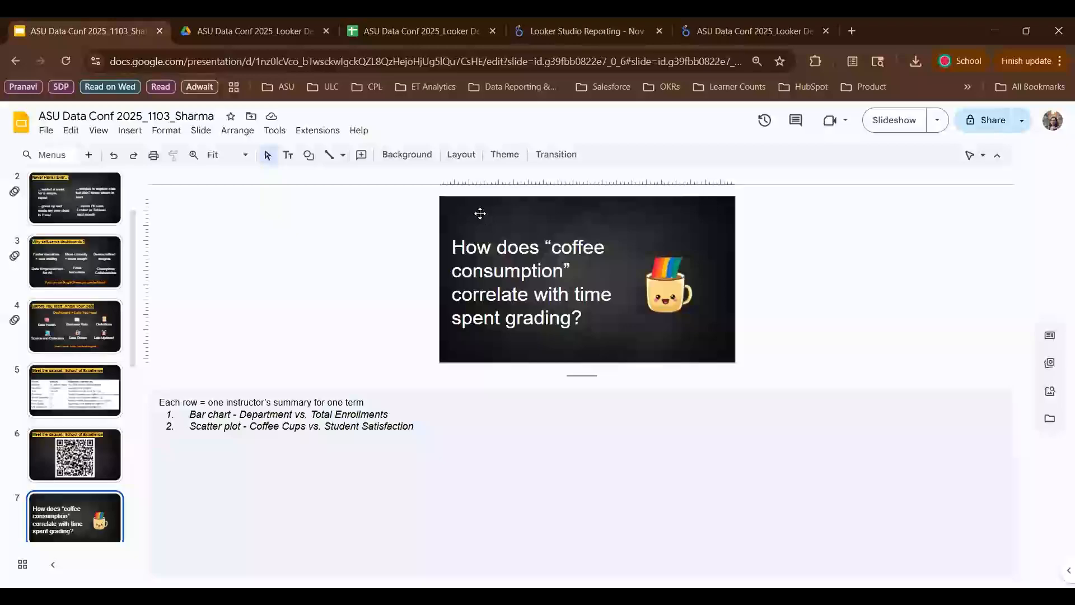
{"action": "left_click", "coordinate": [882, 120]}
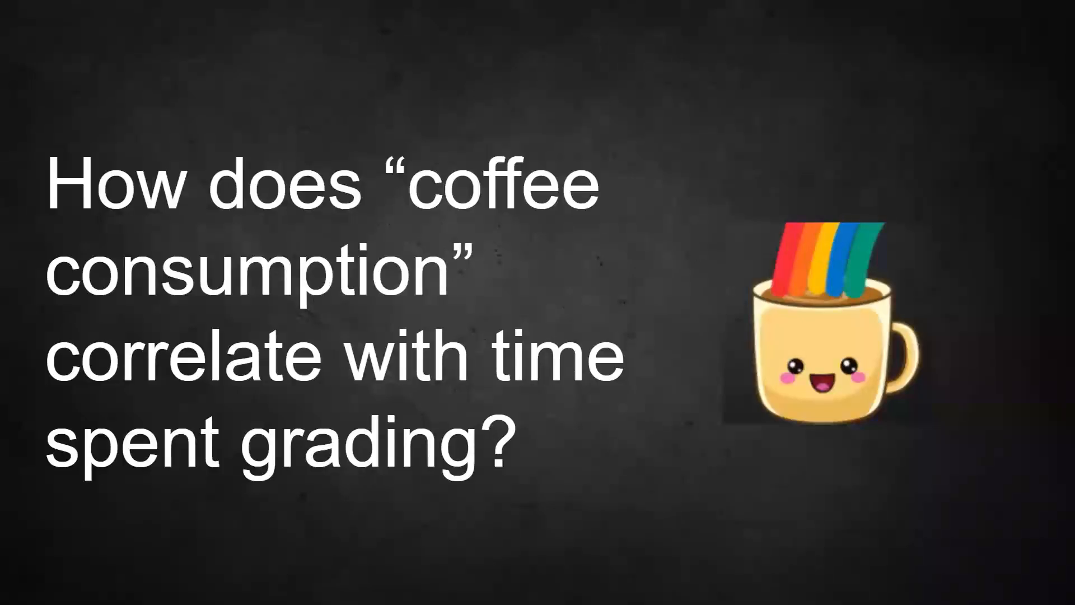
{"action": "key", "text": "Right"}
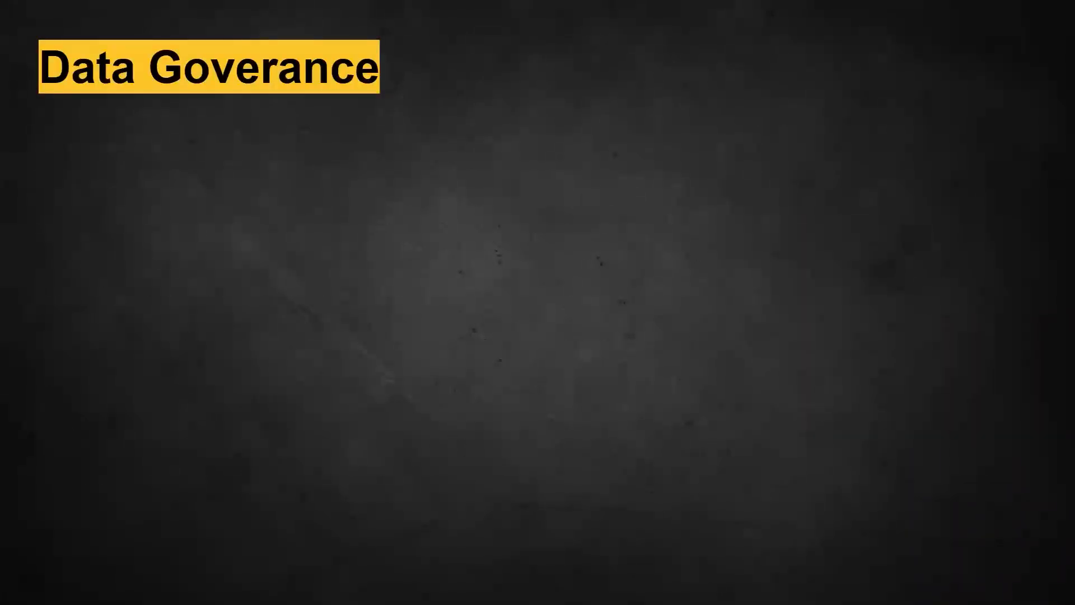